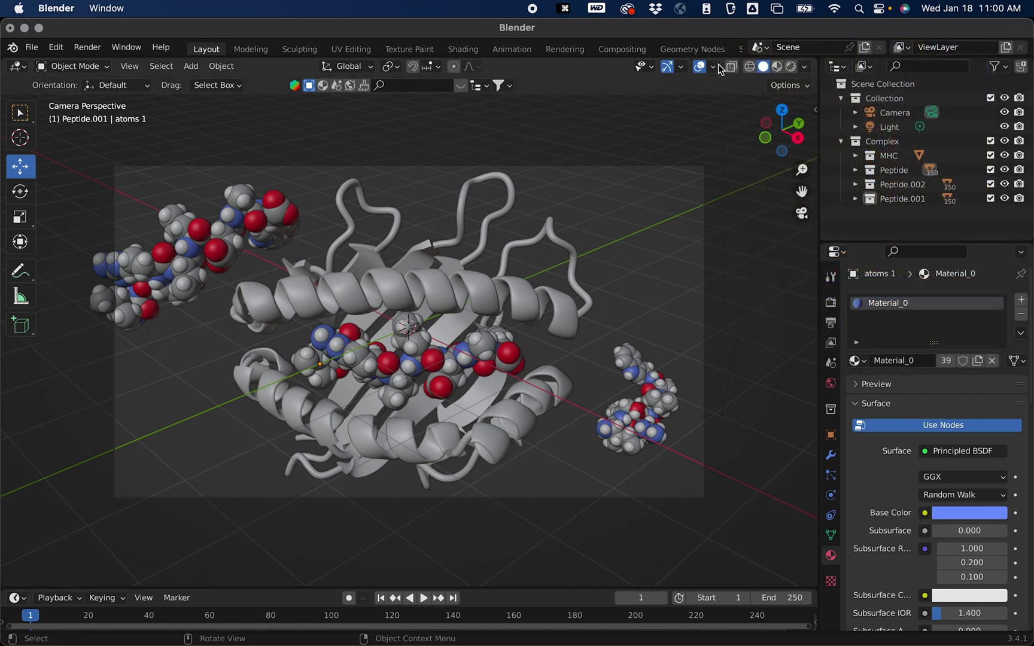
# Preview the complex in wireframe shading, then return the viewport to solid shading
pyautogui.click(750, 68)
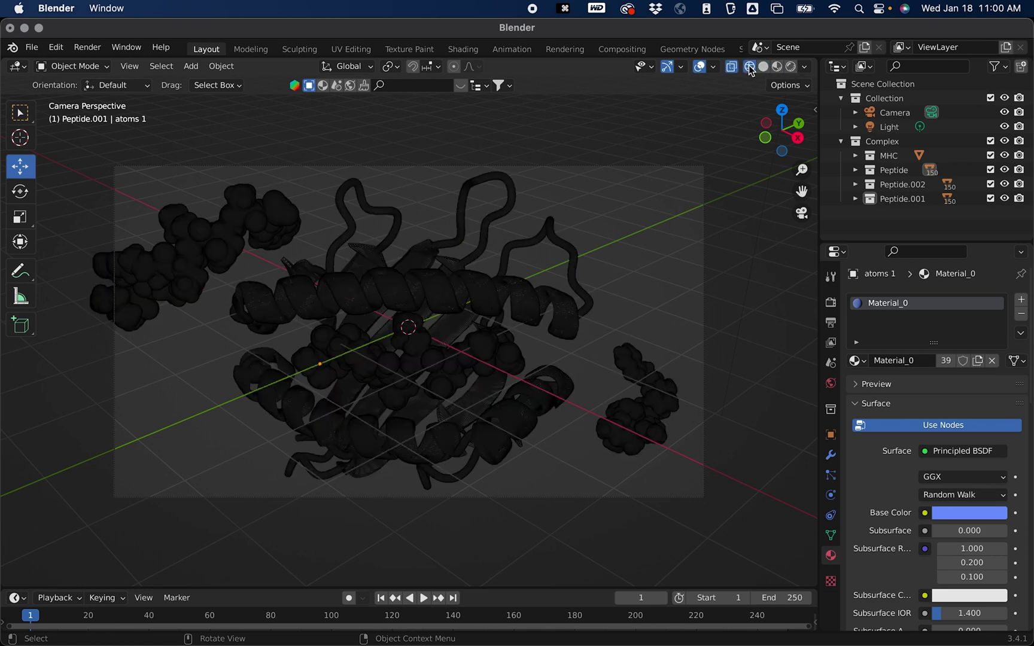
pyautogui.click(763, 67)
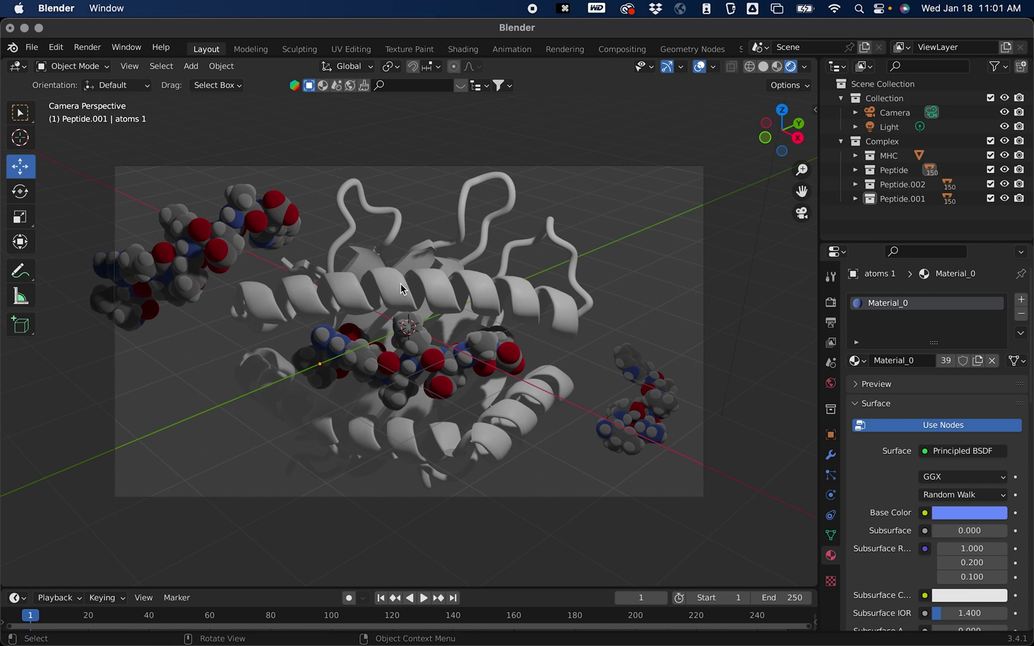
# Select the MHC ribbons object and set its Principled material's Base Color to white
pyautogui.click(496, 296)
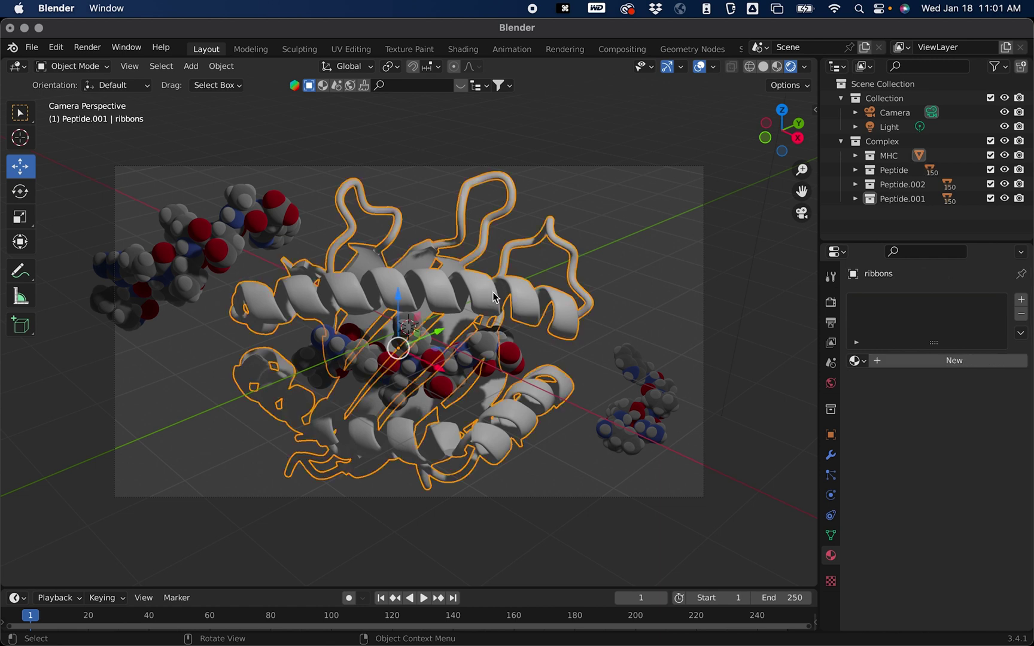
pyautogui.click(834, 561)
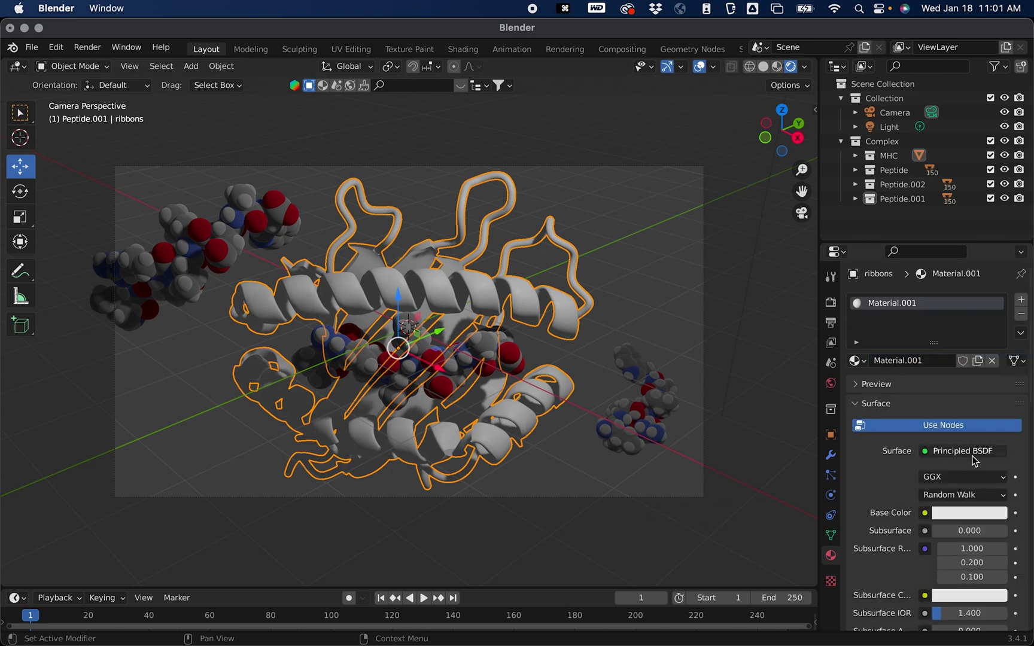
pyautogui.scroll(-2, 858, 500)
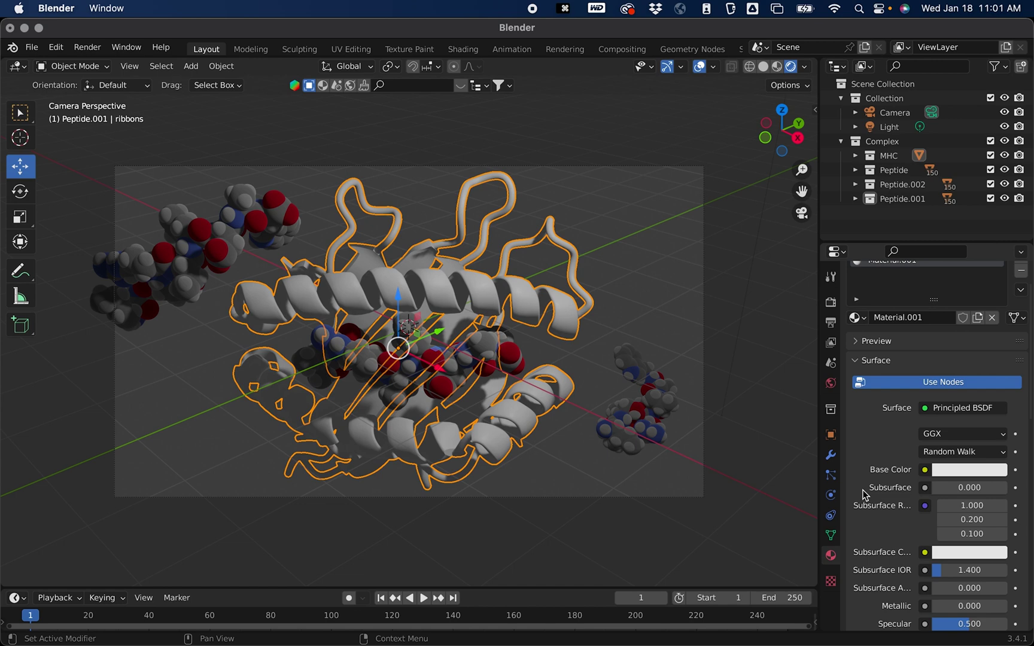
pyautogui.scroll(-4, 864, 495)
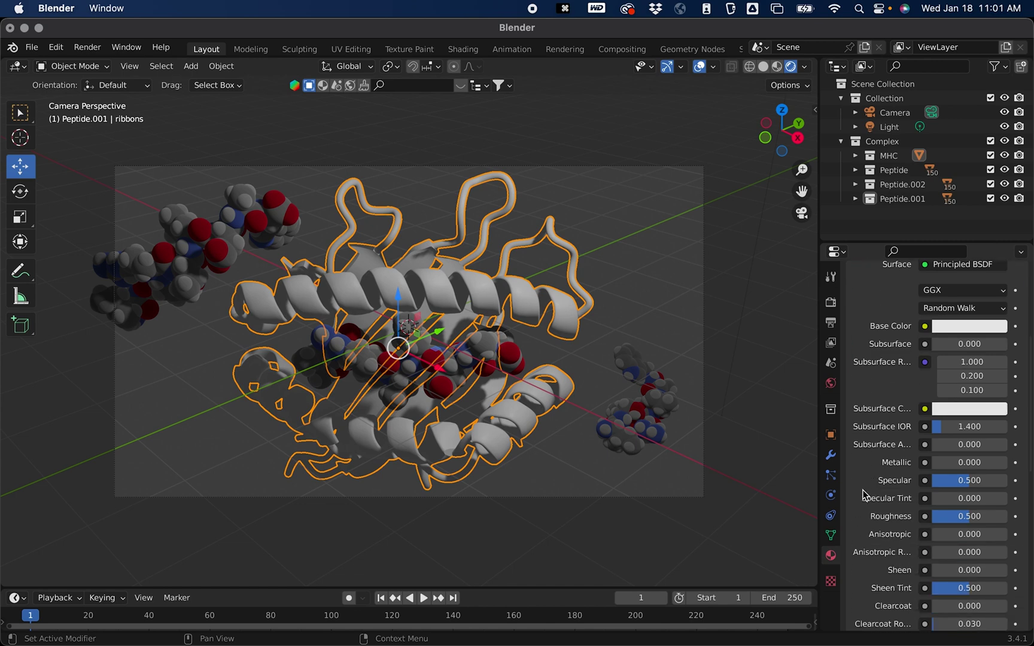
pyautogui.moveTo(817, 482); pyautogui.dragTo(701, 487)
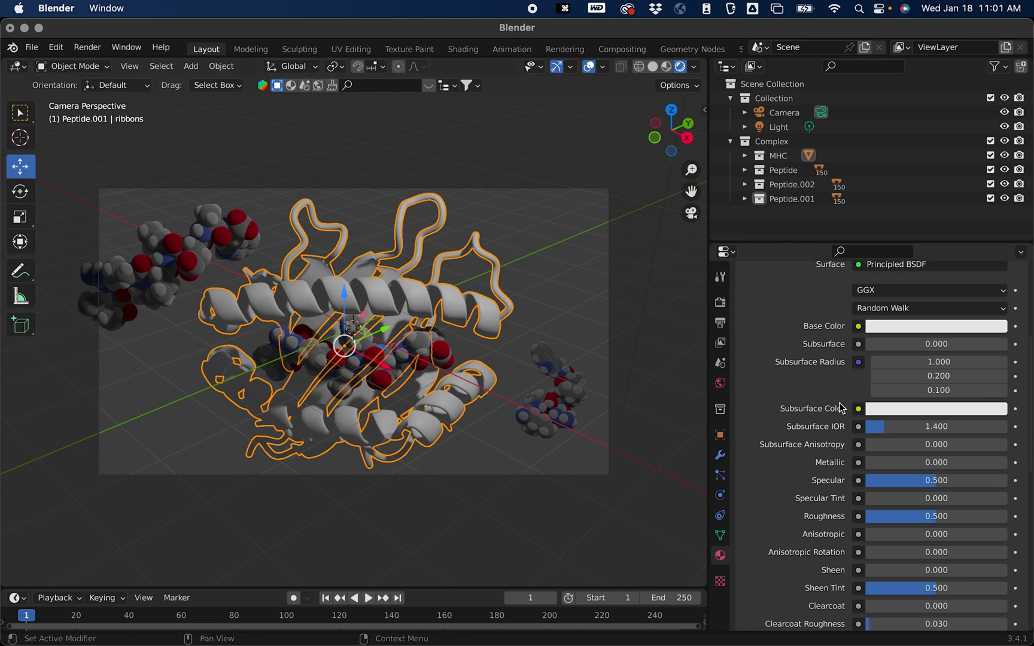
pyautogui.click(917, 328)
pyautogui.click(782, 306)
pyautogui.click(943, 345)
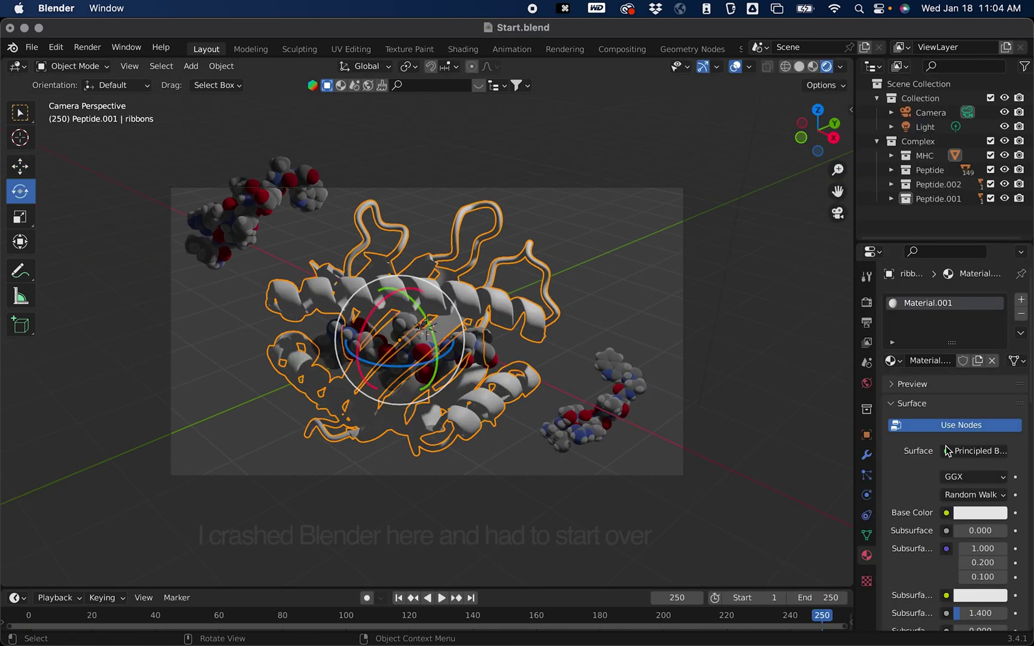
# Set the ribbon material's Subsurface to 1 and Roughness to 0.2
pyautogui.scroll(-4, 975, 480)
pyautogui.click(974, 435)
pyautogui.write('1')
pyautogui.press('Return')
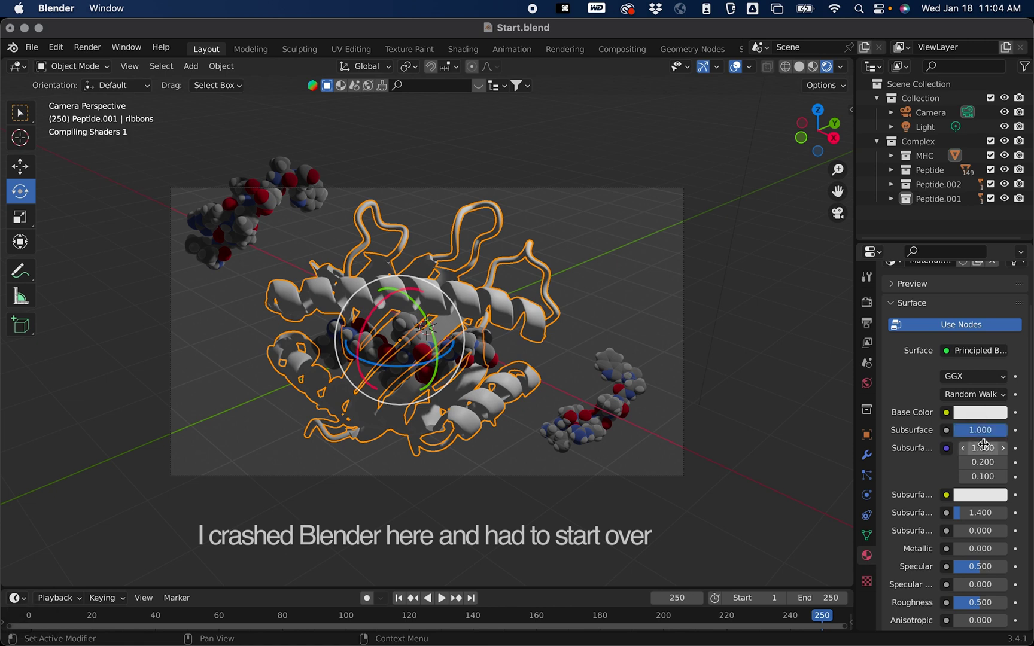
pyautogui.scroll(-3, 957, 469)
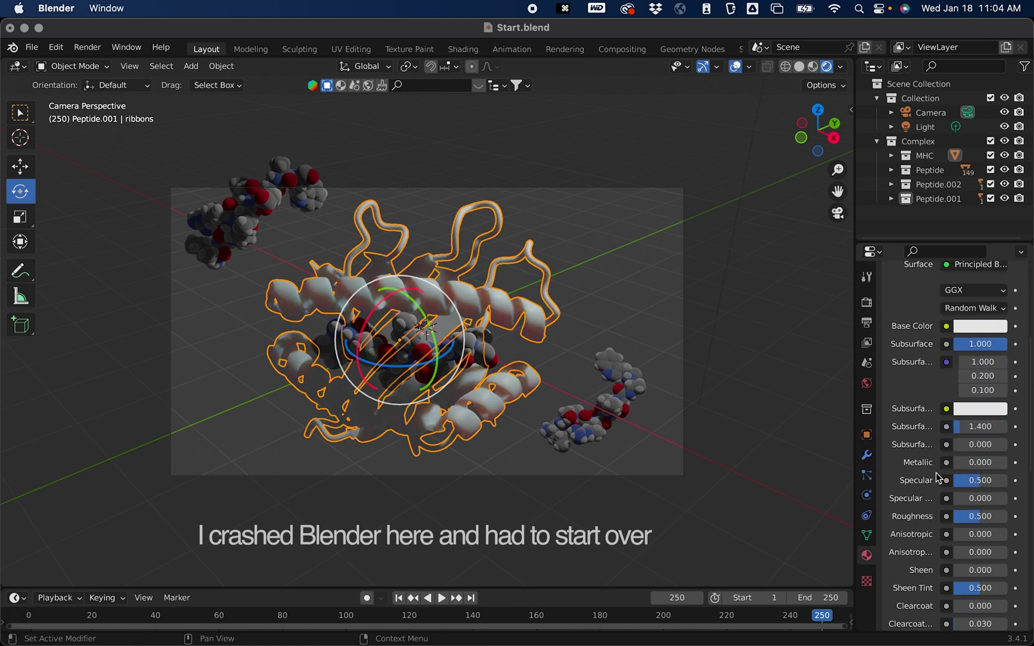
pyautogui.scroll(-1, 934, 478)
pyautogui.scroll(-1, 933, 487)
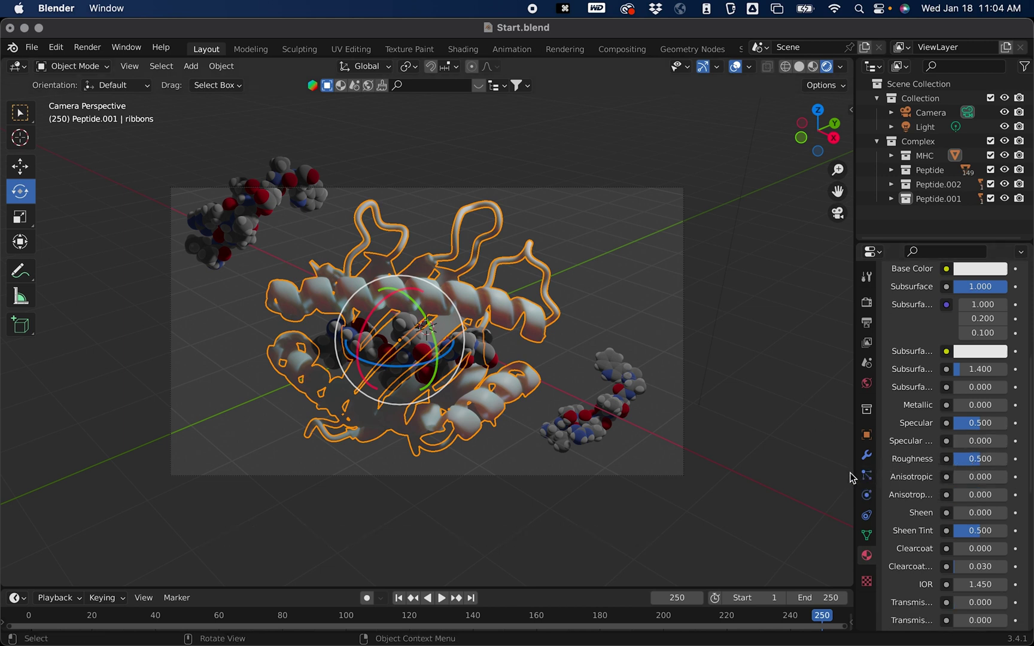
pyautogui.moveTo(854, 472); pyautogui.dragTo(749, 468)
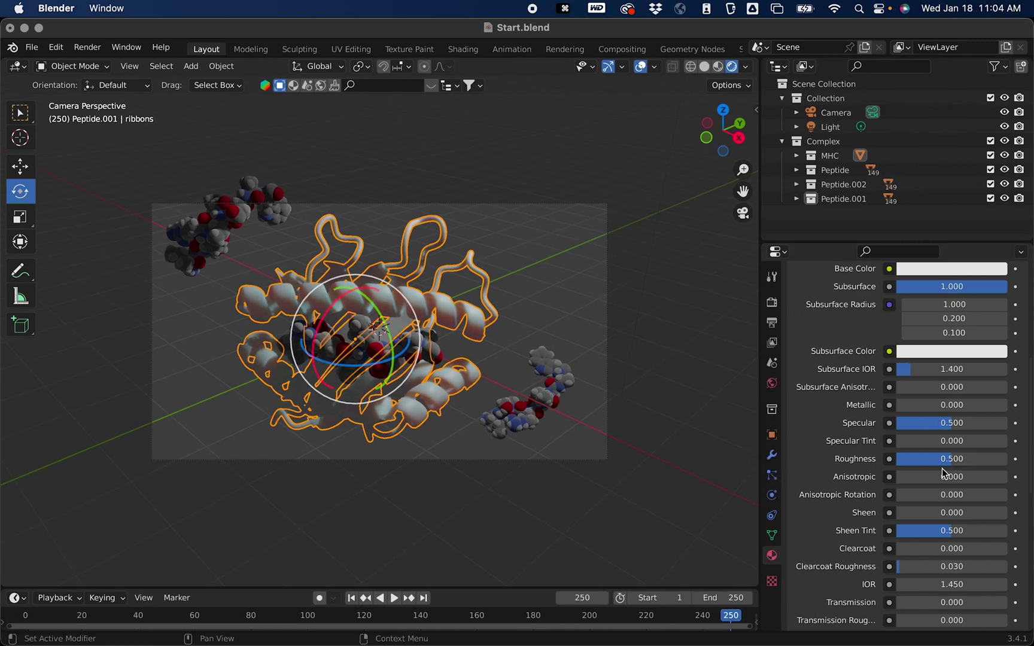
pyautogui.click(942, 462)
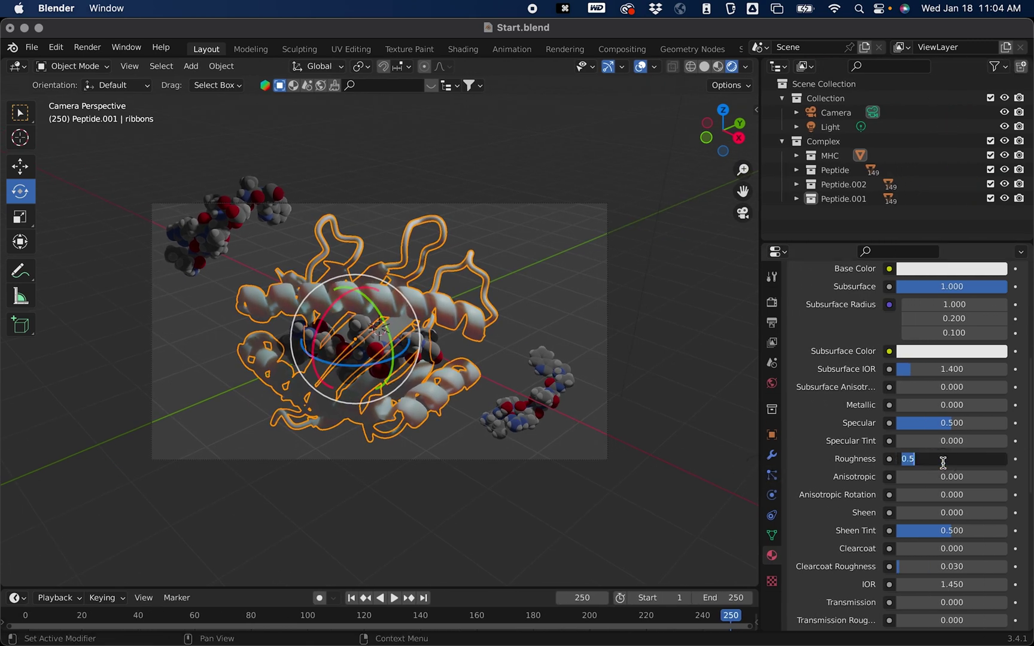
pyautogui.write('.2')
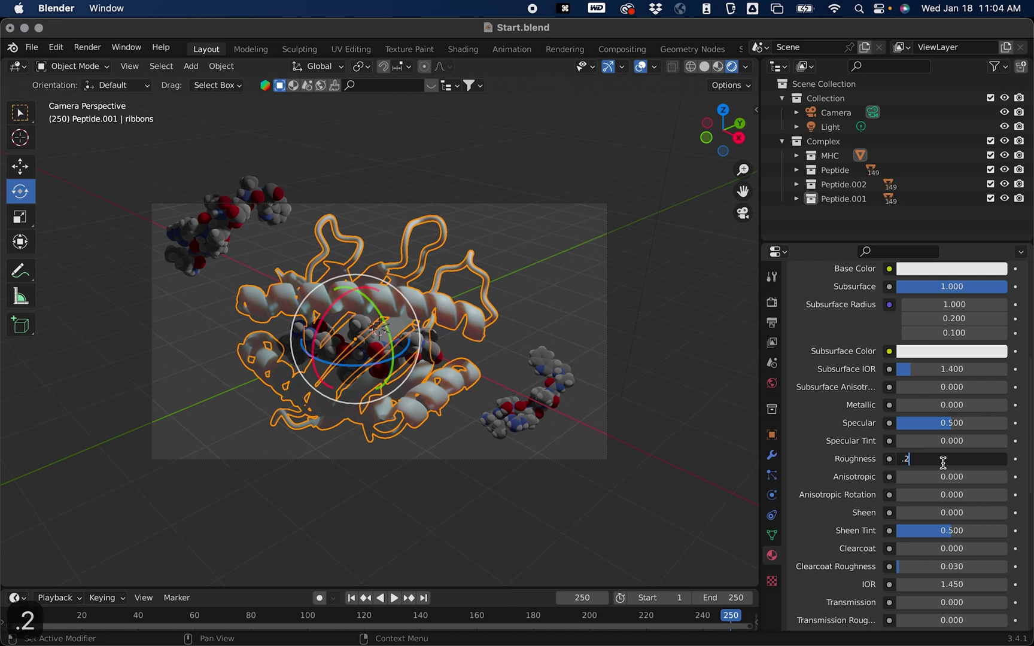
pyautogui.press('Return')
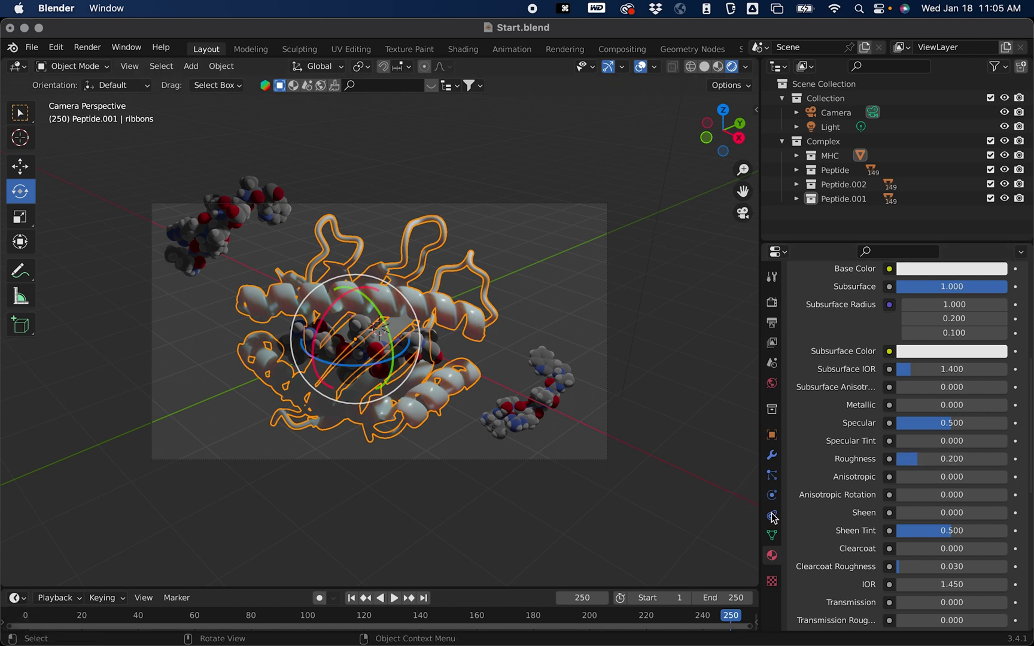
# Enable Screen Space Refraction and Subsurface Translucency, then deselect the ribbons to view the result
pyautogui.scroll(-5, 838, 521)
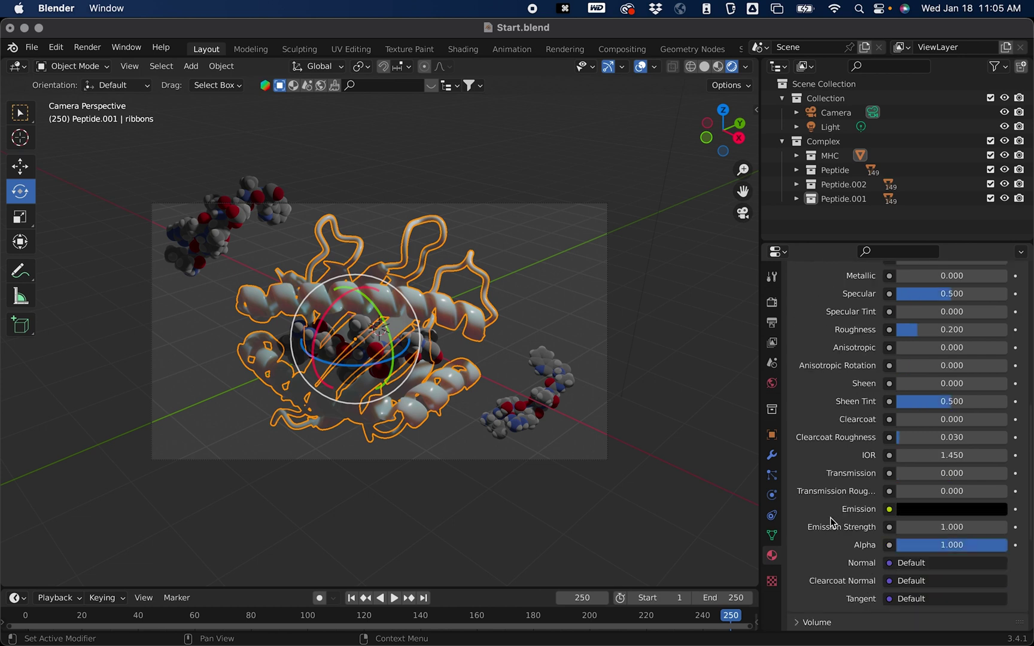
pyautogui.scroll(-8, 833, 510)
pyautogui.scroll(-1, 832, 508)
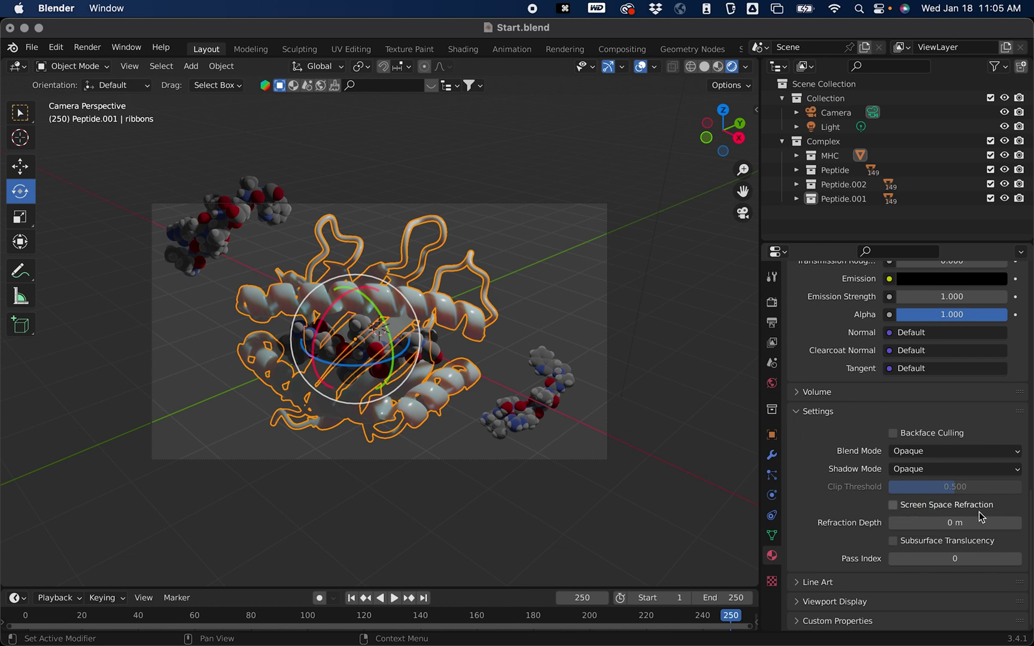
pyautogui.click(892, 505)
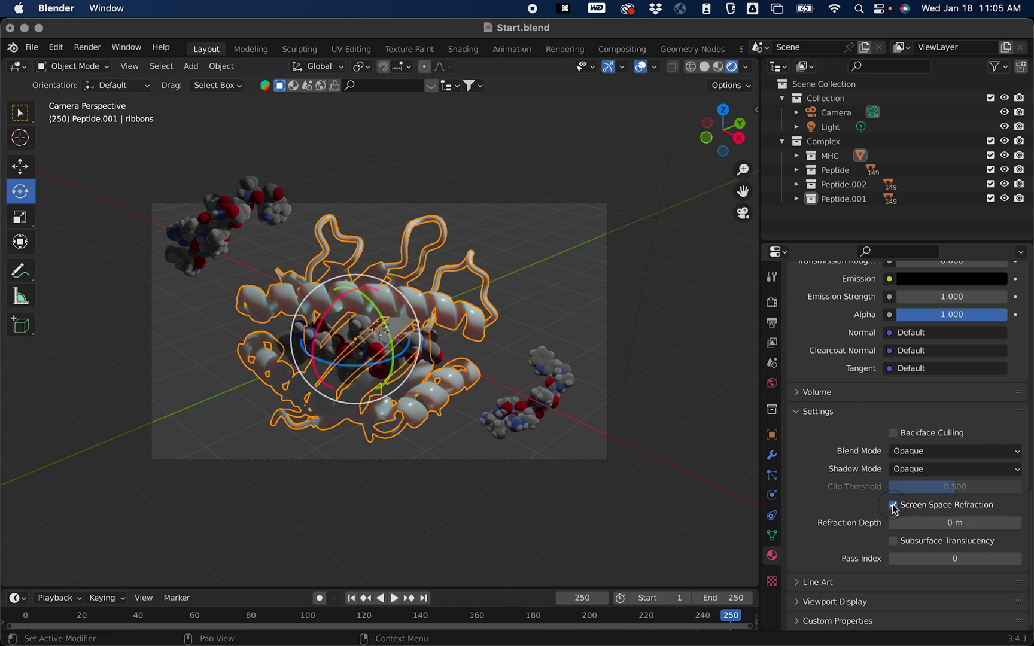
pyautogui.click(893, 544)
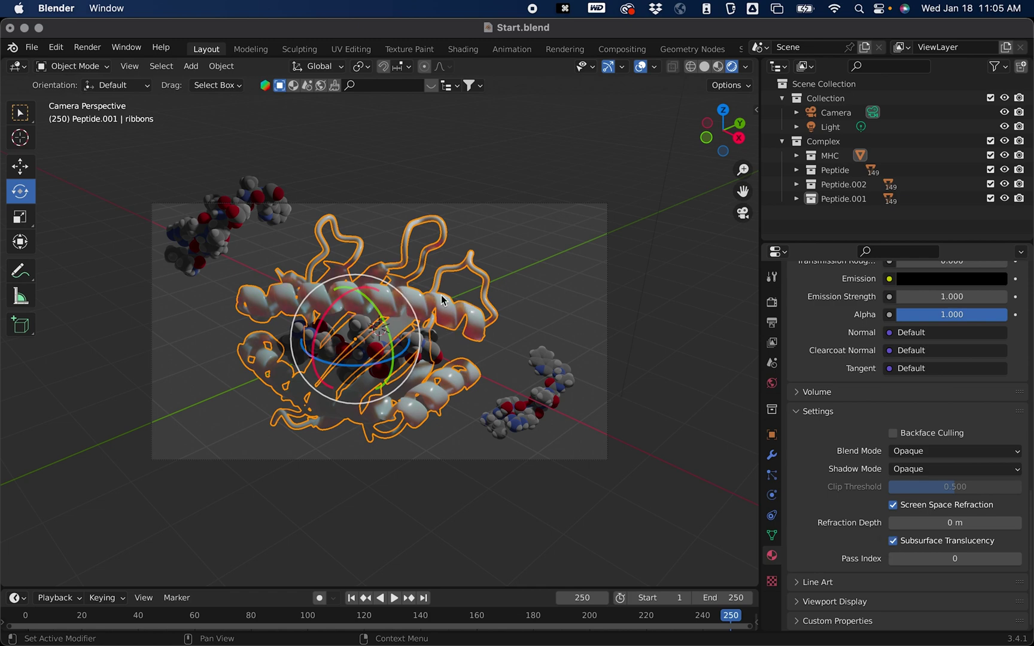
pyautogui.click(563, 319)
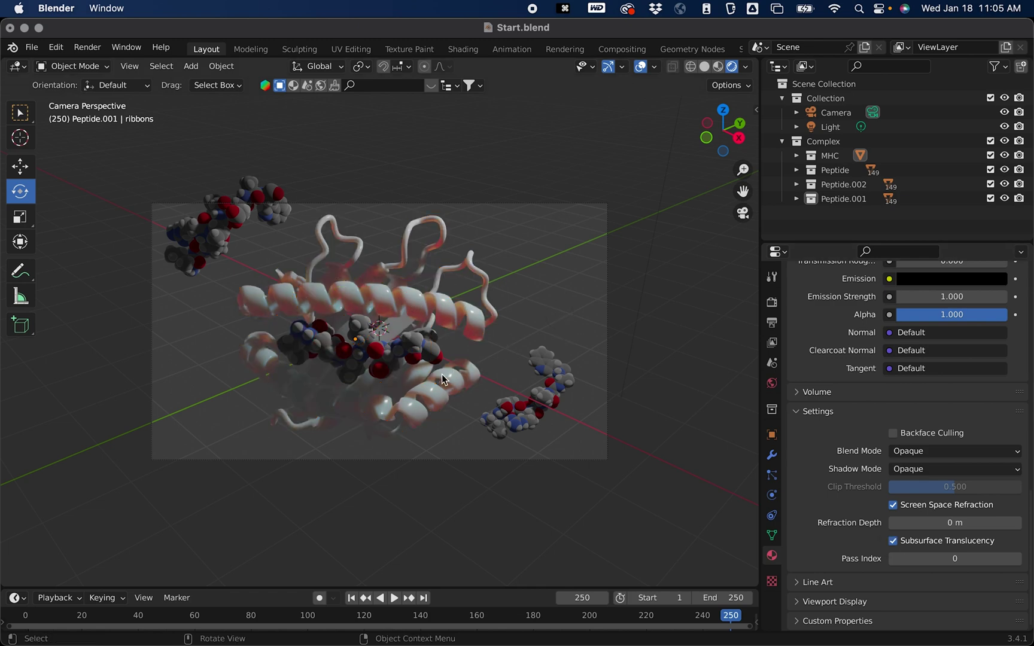
pyautogui.scroll(5, 419, 335)
# Select the peptide's grey carbon atom spheres and set their material's Metallic to 0
pyautogui.moveTo(430, 345); pyautogui.dragTo(388, 314, button='middle')
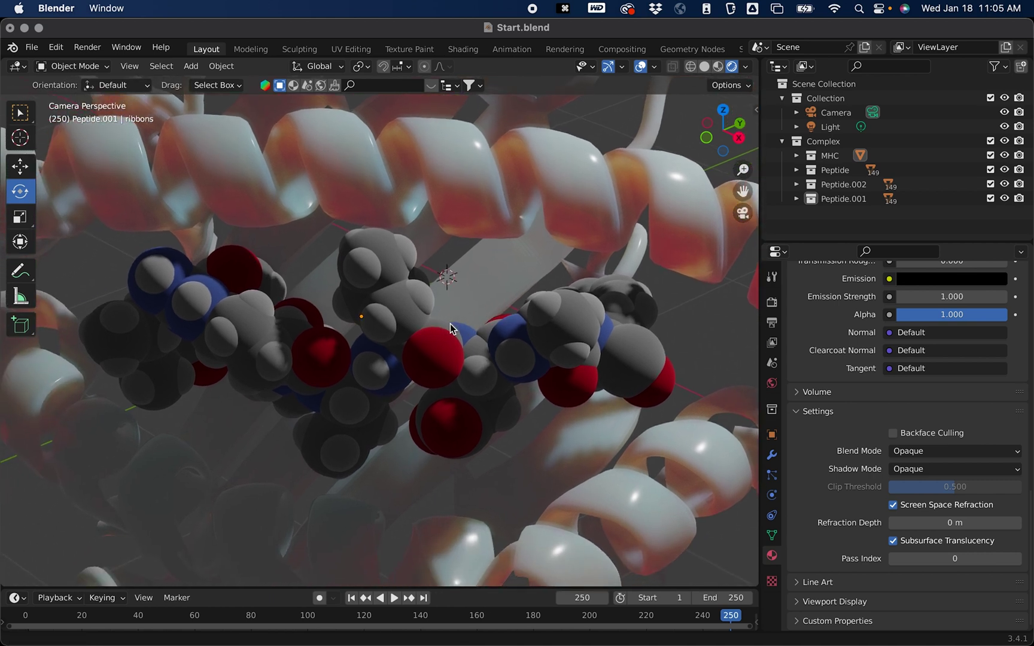
pyautogui.click(396, 265)
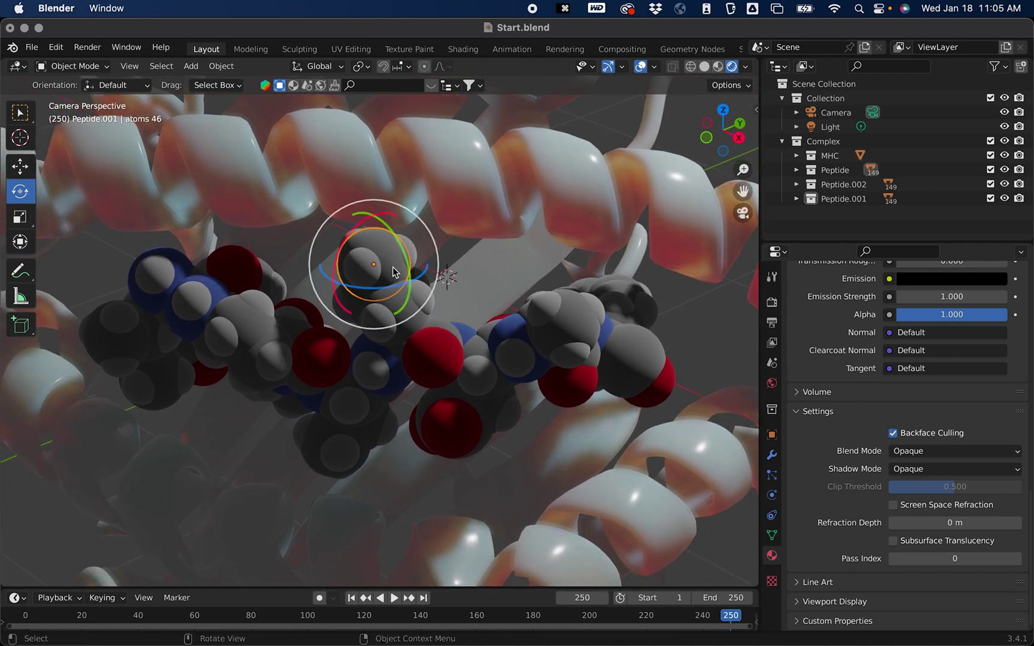
pyautogui.scroll(15, 875, 562)
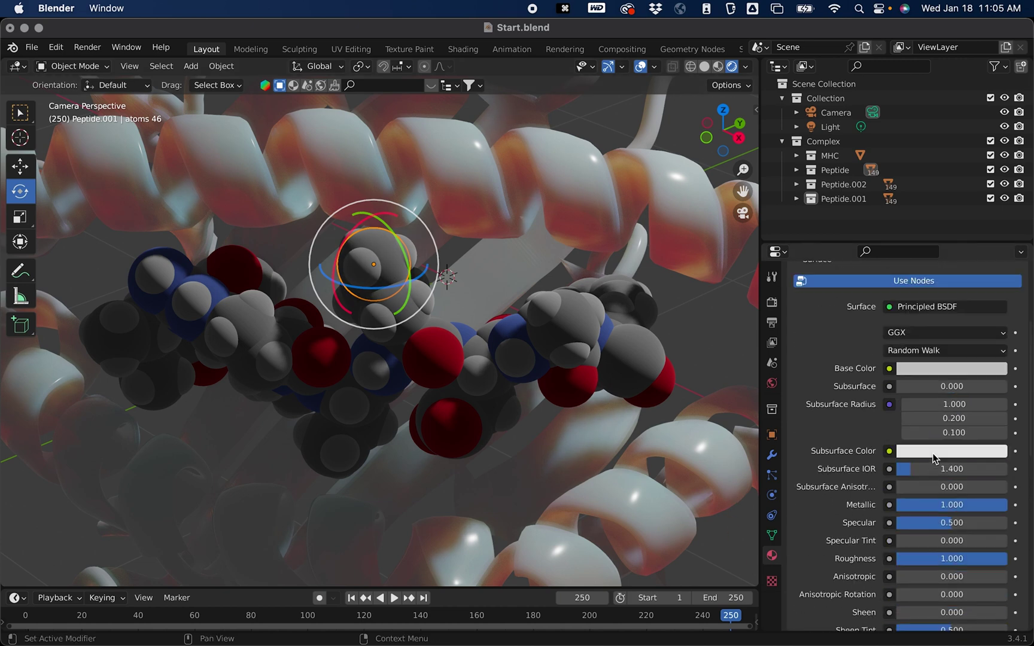
pyautogui.scroll(-3, 914, 499)
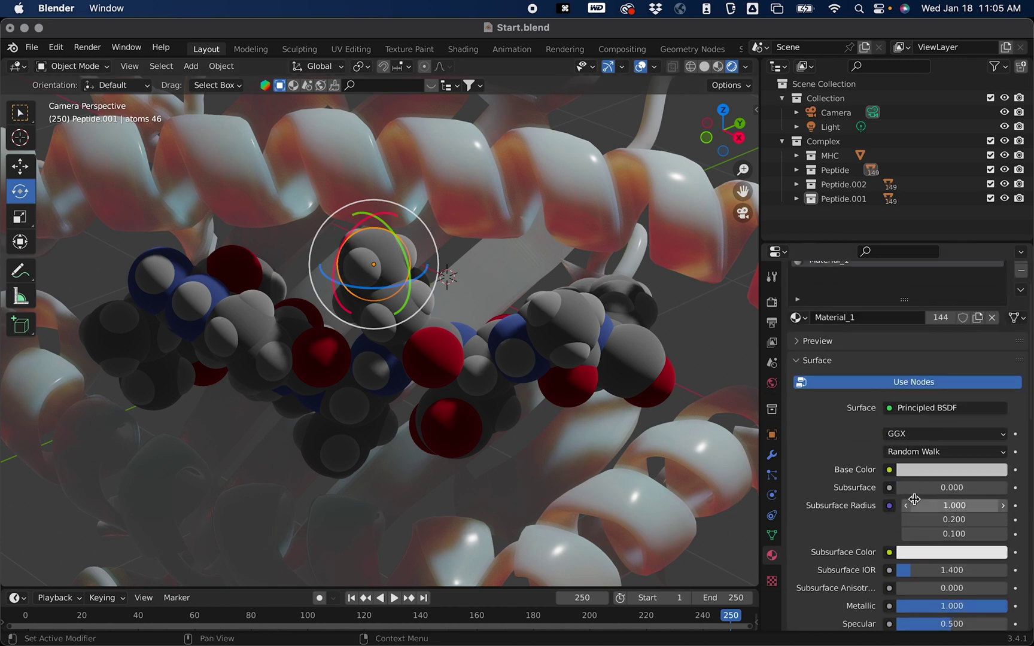
pyautogui.scroll(-3, 900, 469)
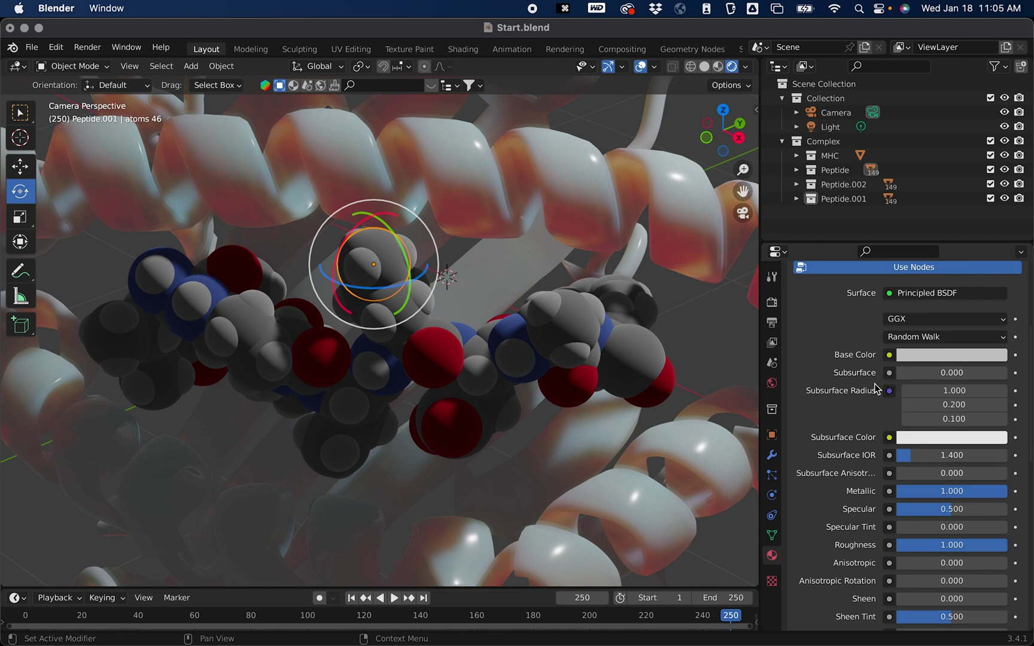
pyautogui.scroll(-3, 877, 388)
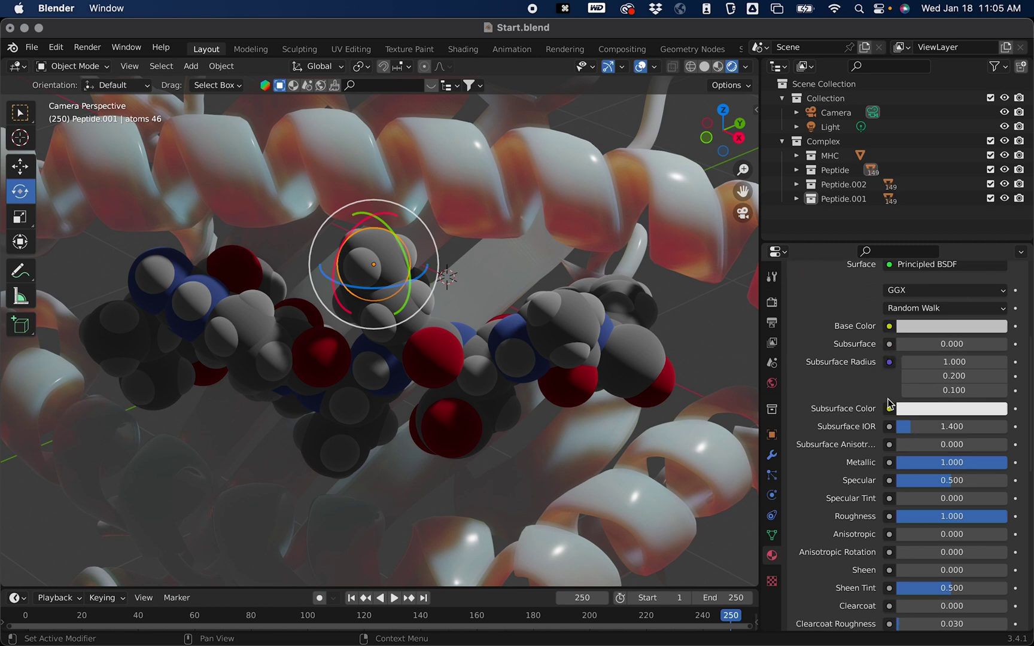
pyautogui.click(957, 452)
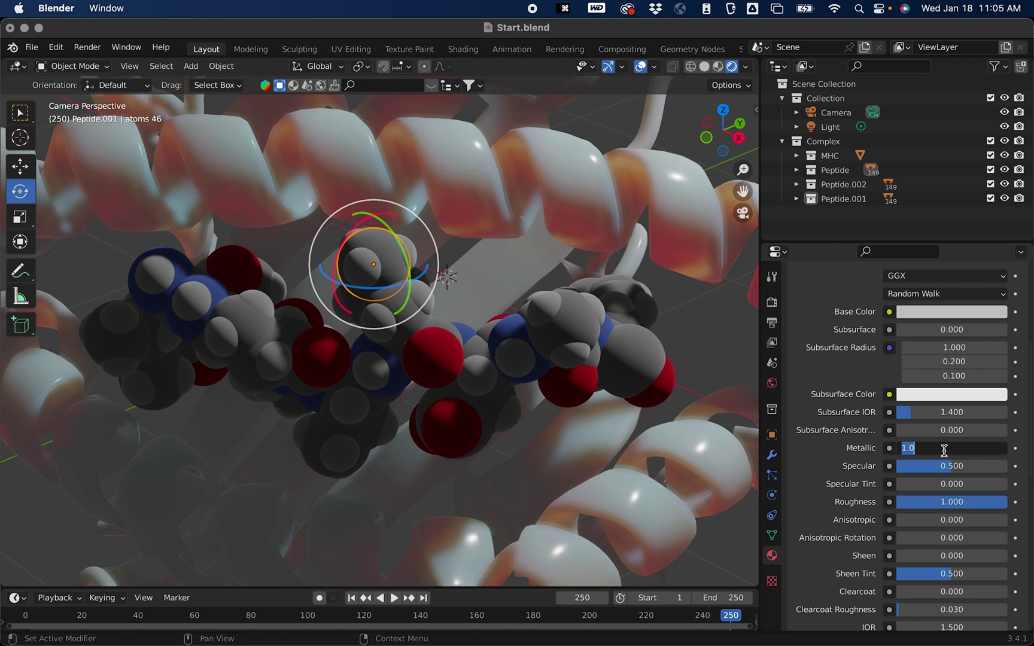
pyautogui.write('0')
pyautogui.press('Return')
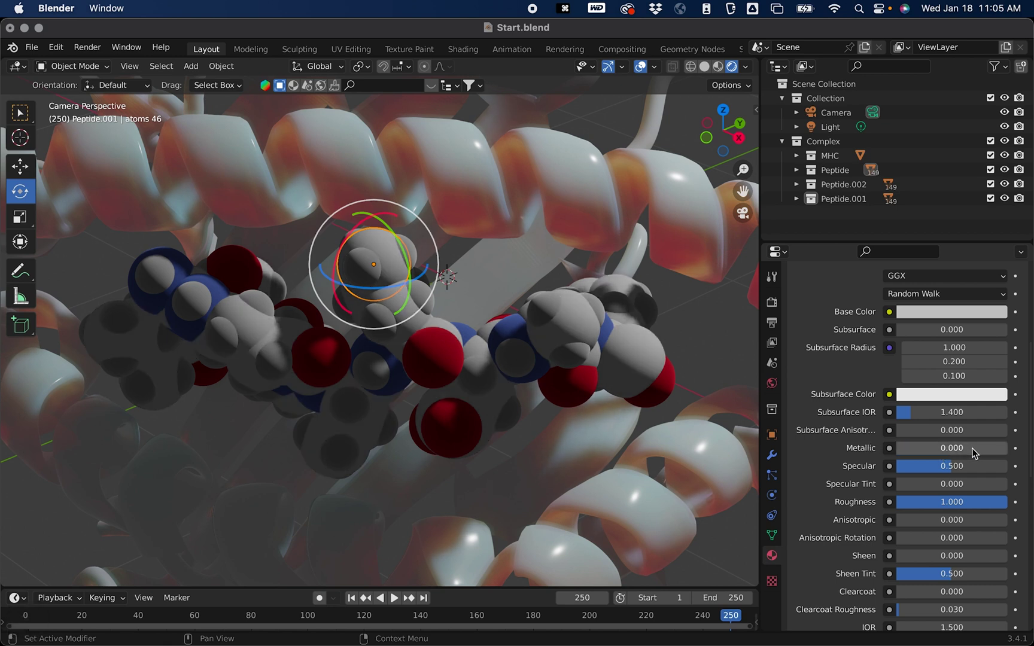
# Give the carbon material Roughness 0.2 and darken its grey base colour to Value 0.160
pyautogui.scroll(-2, 962, 470)
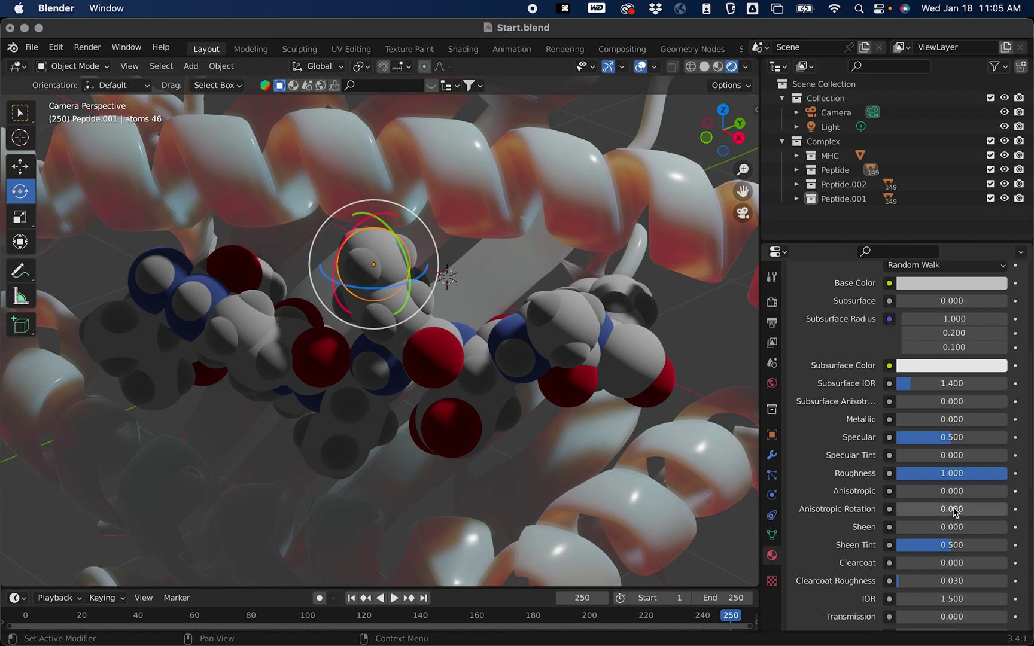
pyautogui.click(964, 473)
pyautogui.write('.2')
pyautogui.press('Return')
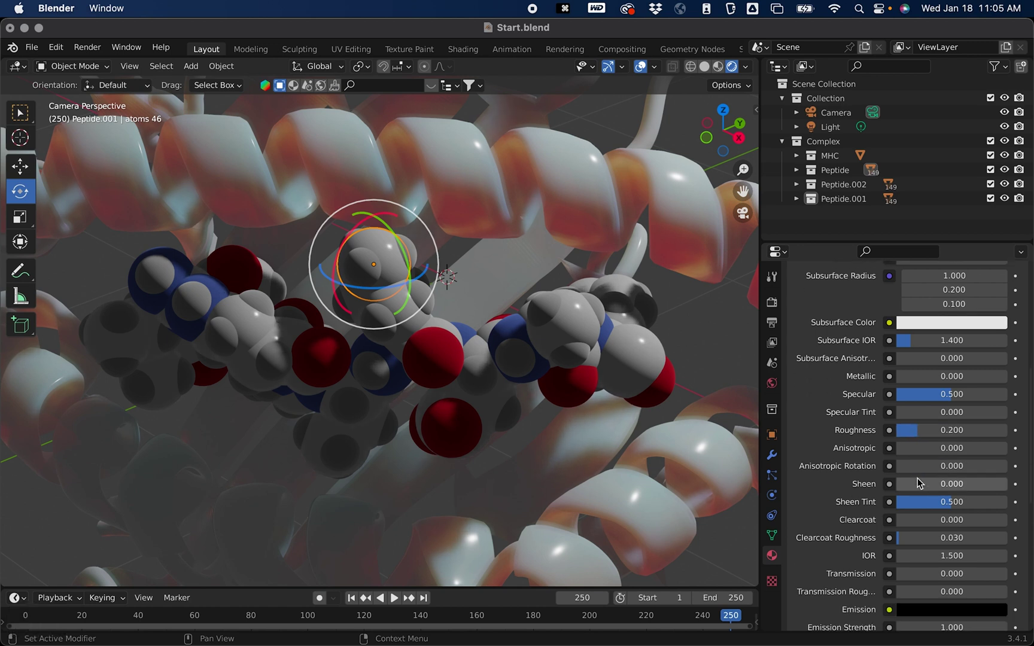
pyautogui.scroll(3, 857, 385)
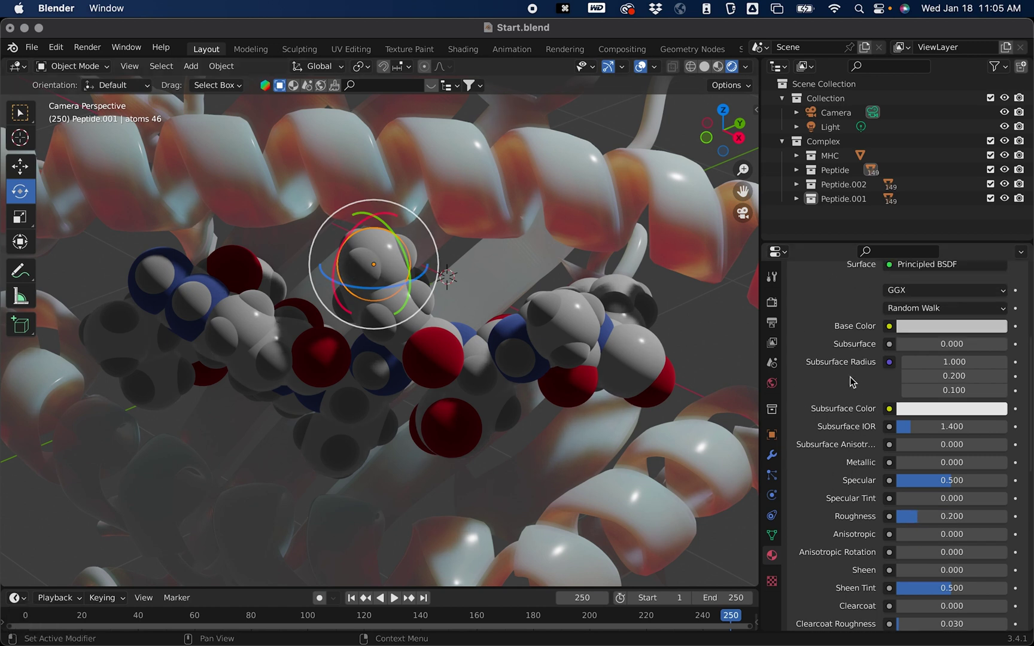
pyautogui.scroll(5, 858, 386)
pyautogui.click(937, 455)
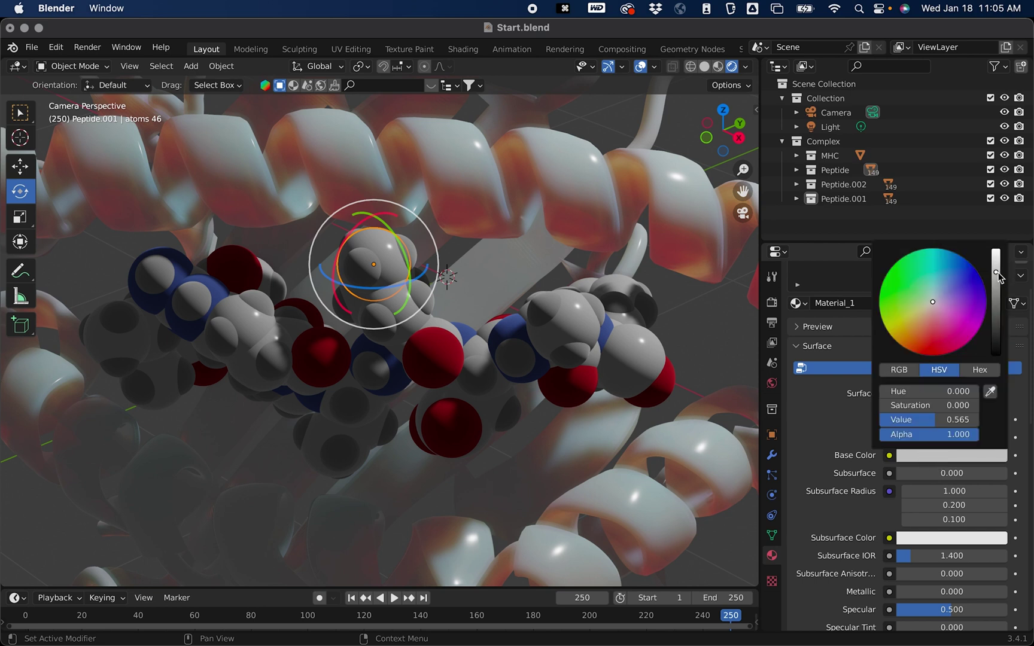
pyautogui.moveTo(996, 274); pyautogui.dragTo(995, 308)
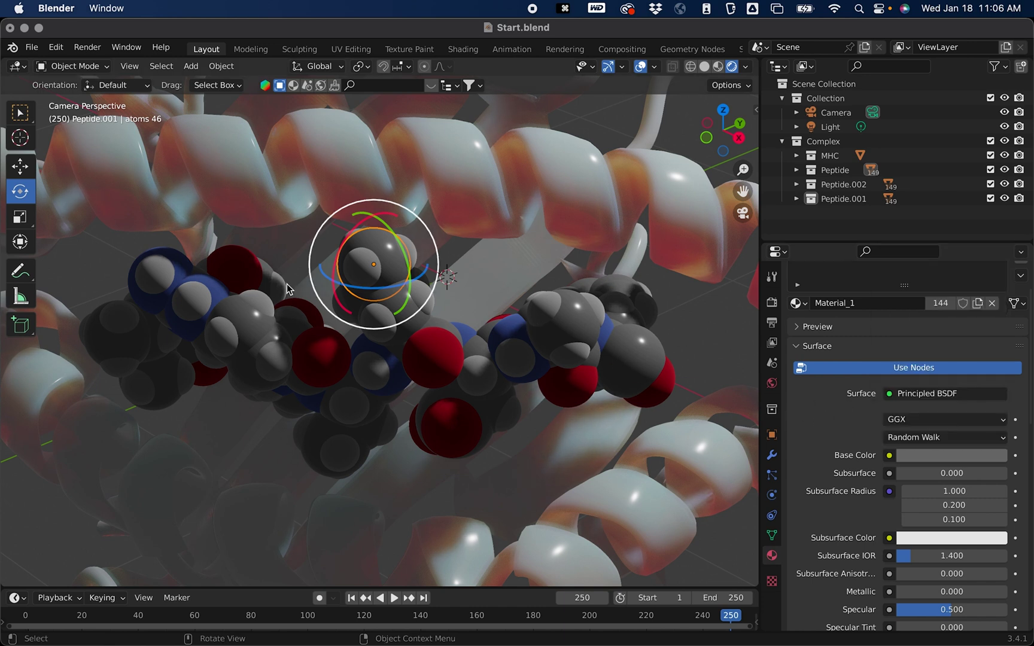
pyautogui.click(364, 267)
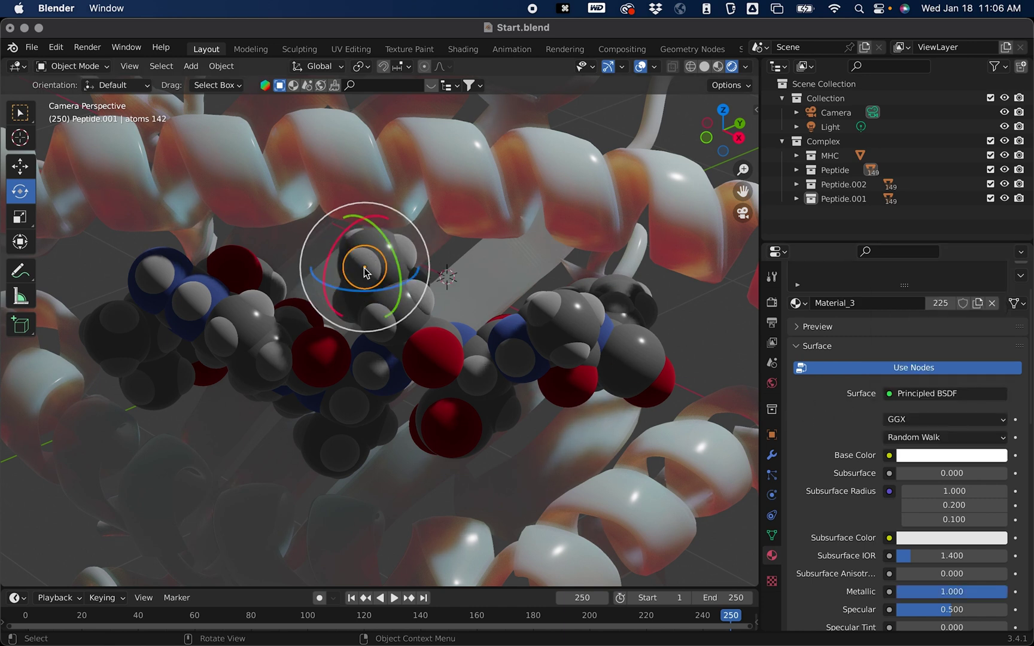
# Set the white hydrogen atom material to Metallic 0 and Roughness 0.2
pyautogui.scroll(-5, 850, 460)
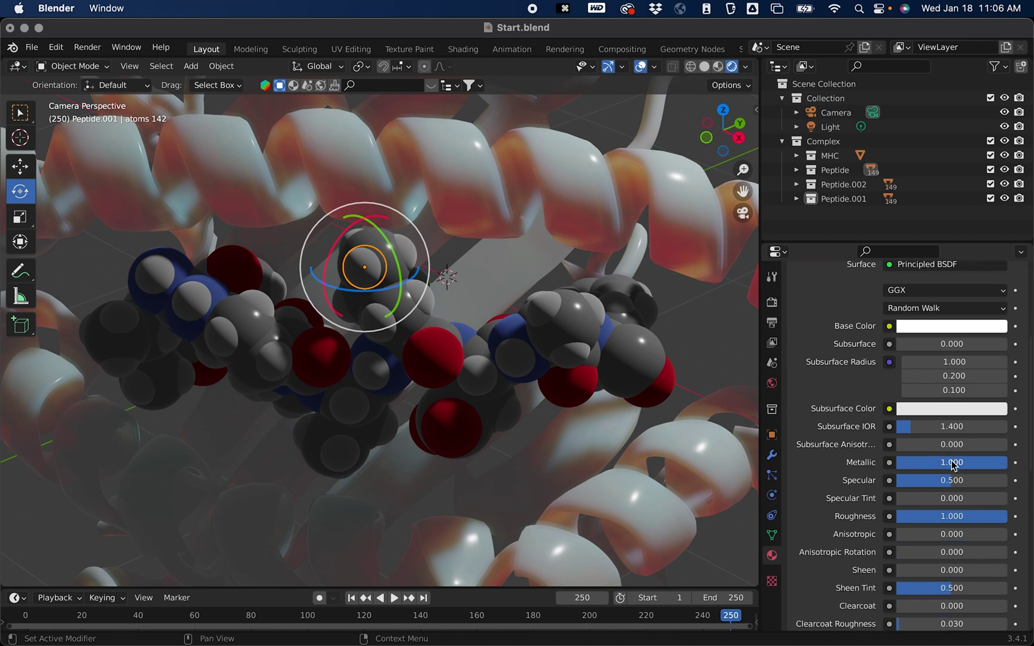
pyautogui.click(952, 463)
pyautogui.write('0')
pyautogui.press('Return')
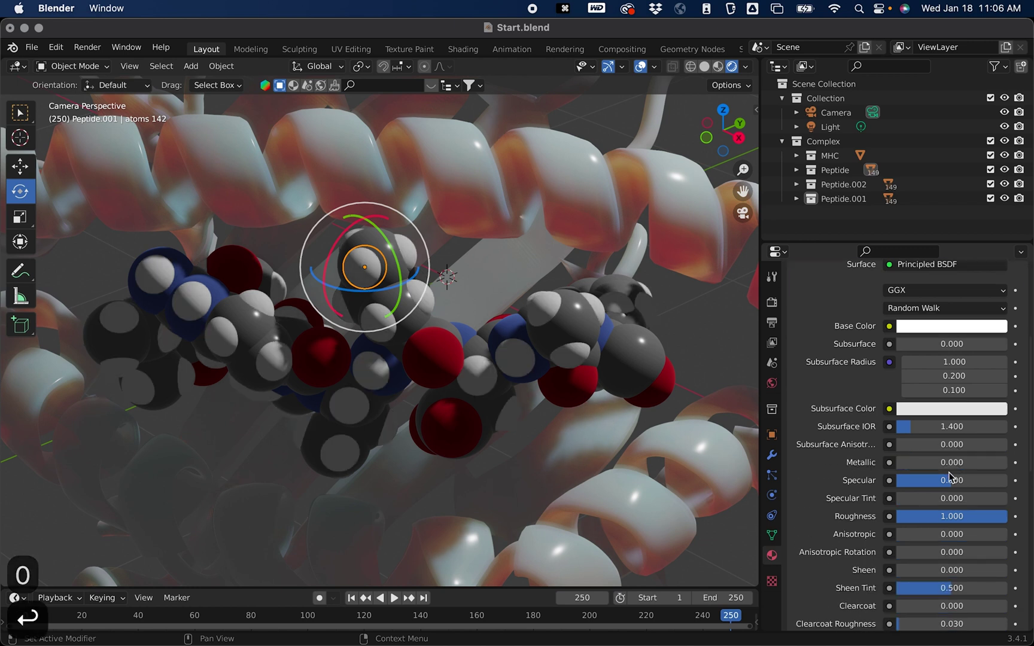
pyautogui.scroll(-2, 916, 508)
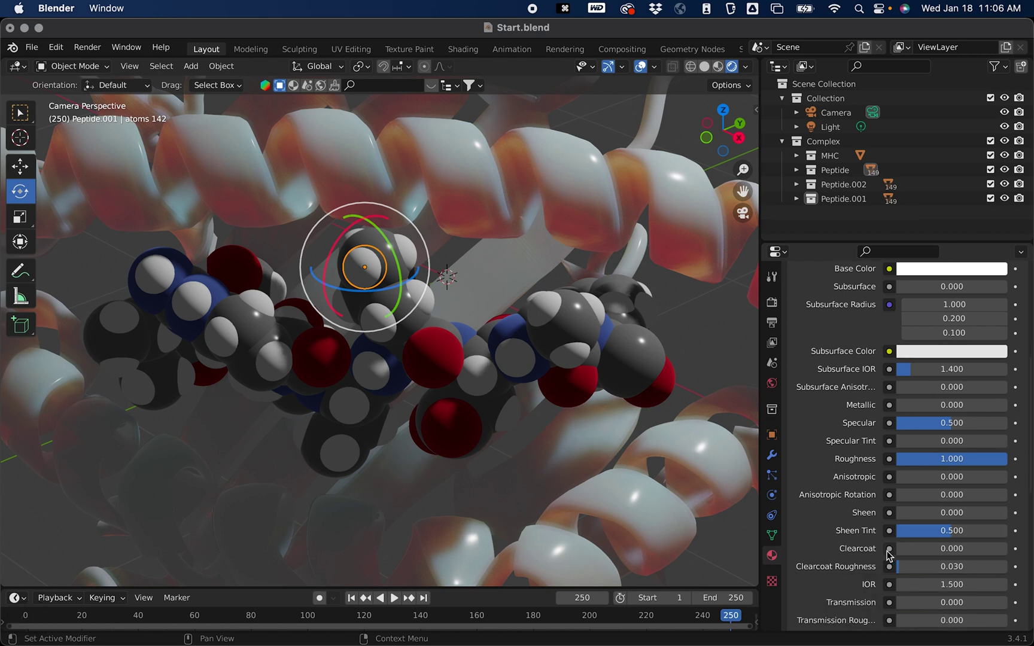
pyautogui.click(937, 462)
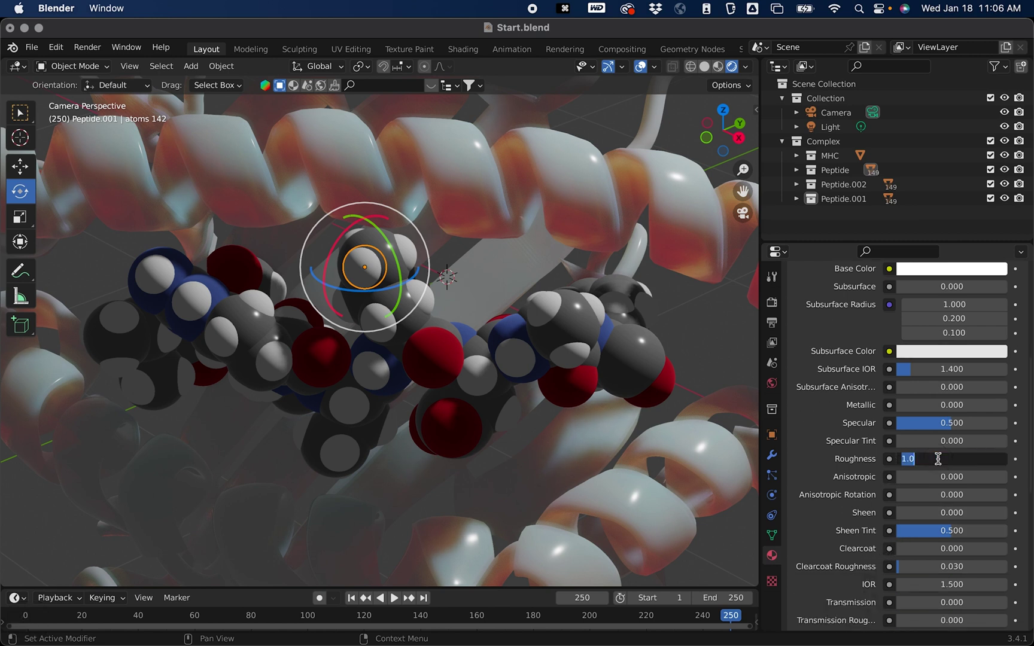
pyautogui.write('0.2')
pyautogui.press('Return')
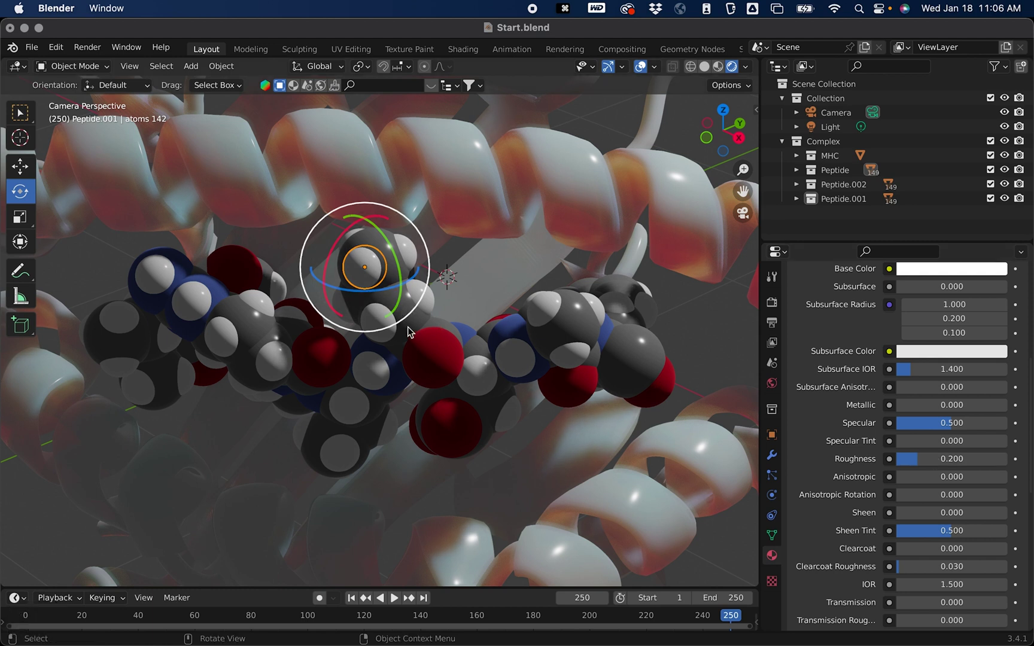
pyautogui.click(439, 358)
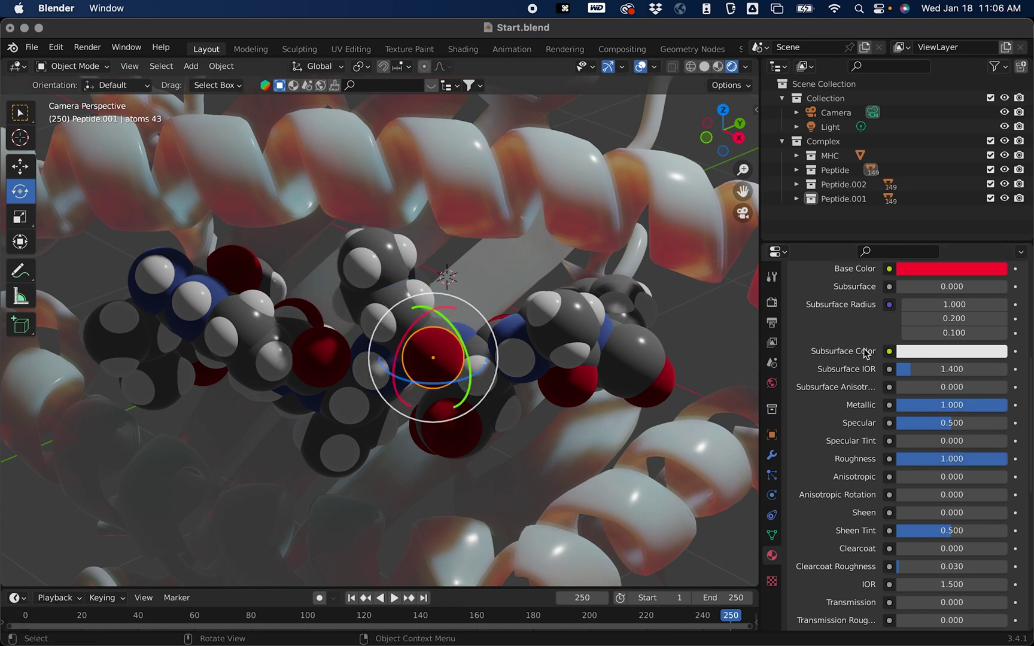
# Give the oxygen material Metallic 0, Roughness 0.2 and a fully saturated red base colour
pyautogui.scroll(4, 862, 356)
pyautogui.click(909, 491)
pyautogui.write('0')
pyautogui.press('Return')
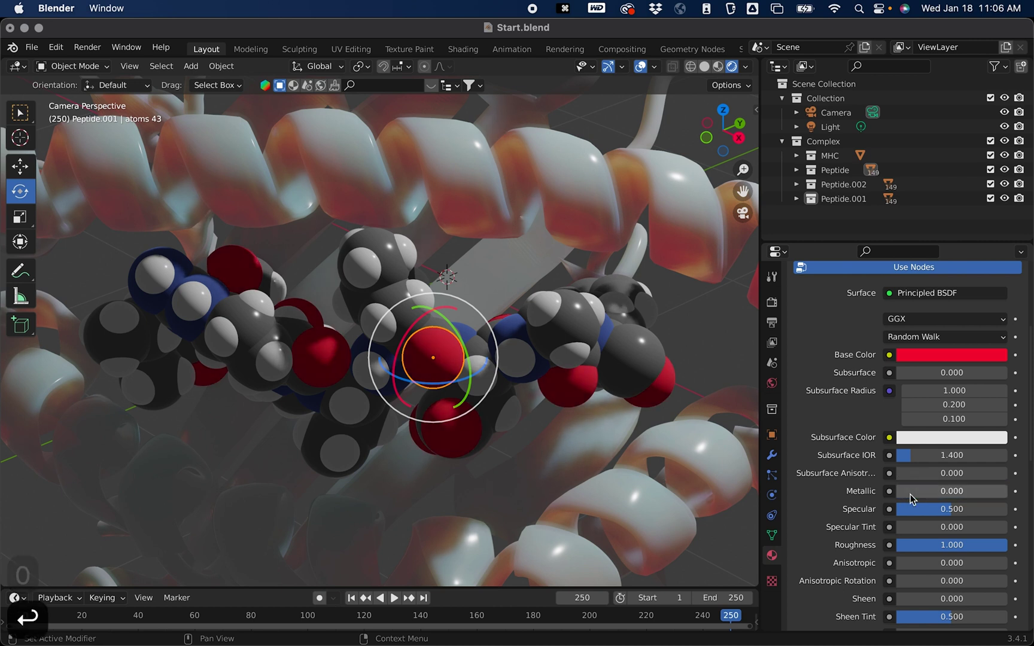
pyautogui.scroll(-3, 907, 501)
pyautogui.click(911, 504)
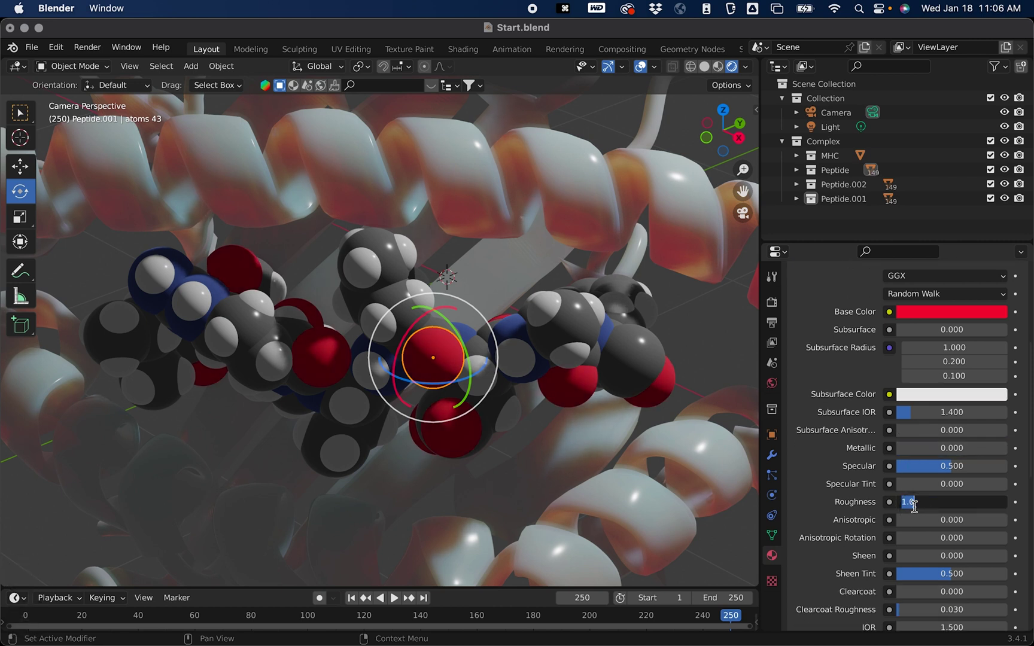
pyautogui.write('.2')
pyautogui.press('Return')
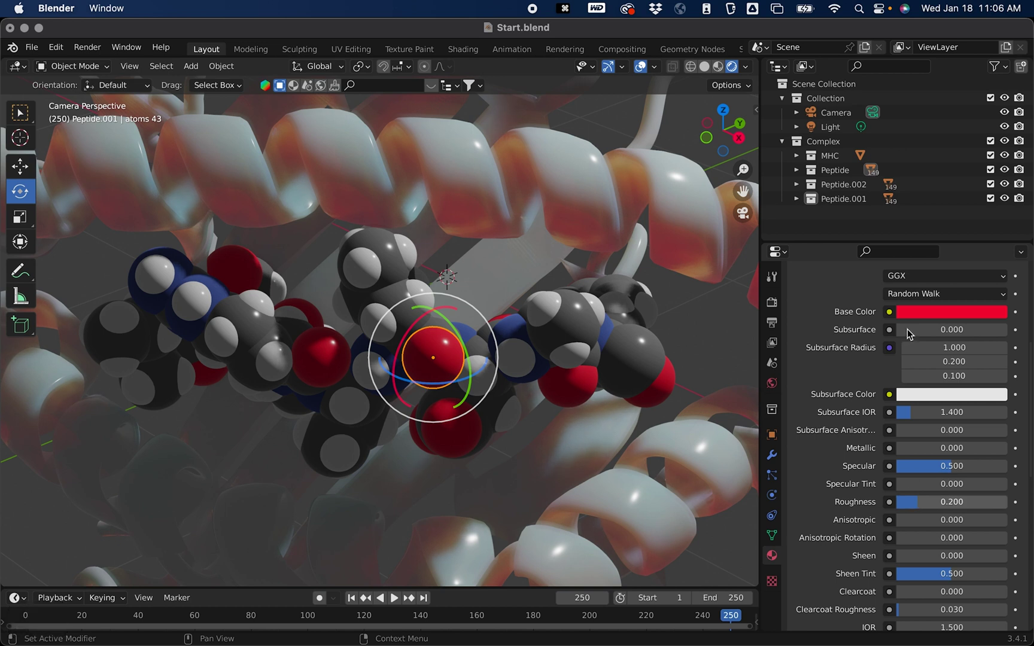
pyautogui.click(919, 311)
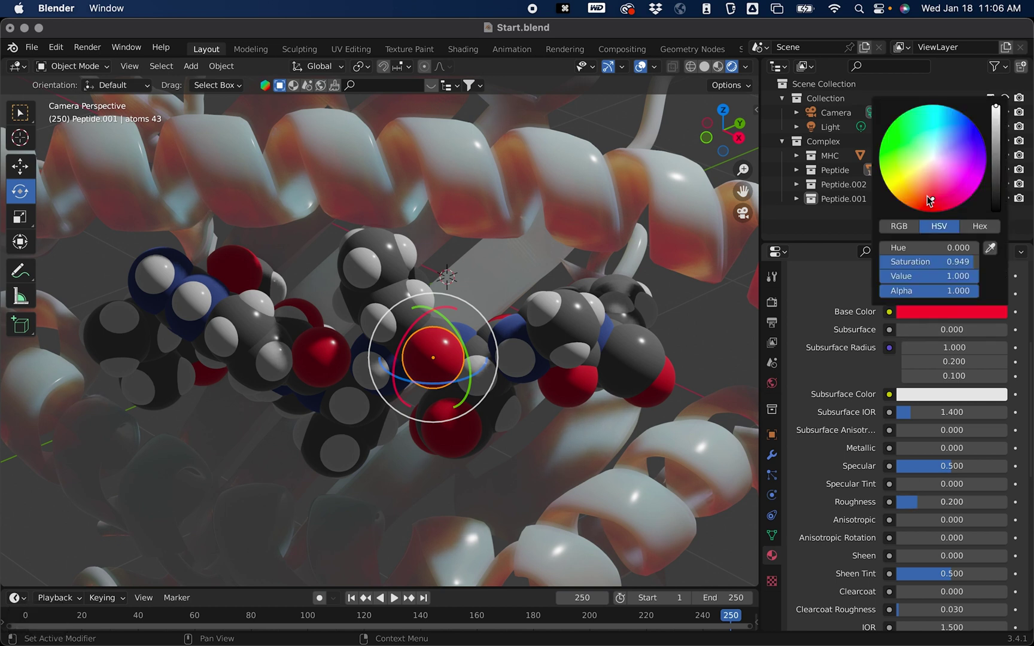
pyautogui.moveTo(932, 191); pyautogui.dragTo(934, 231)
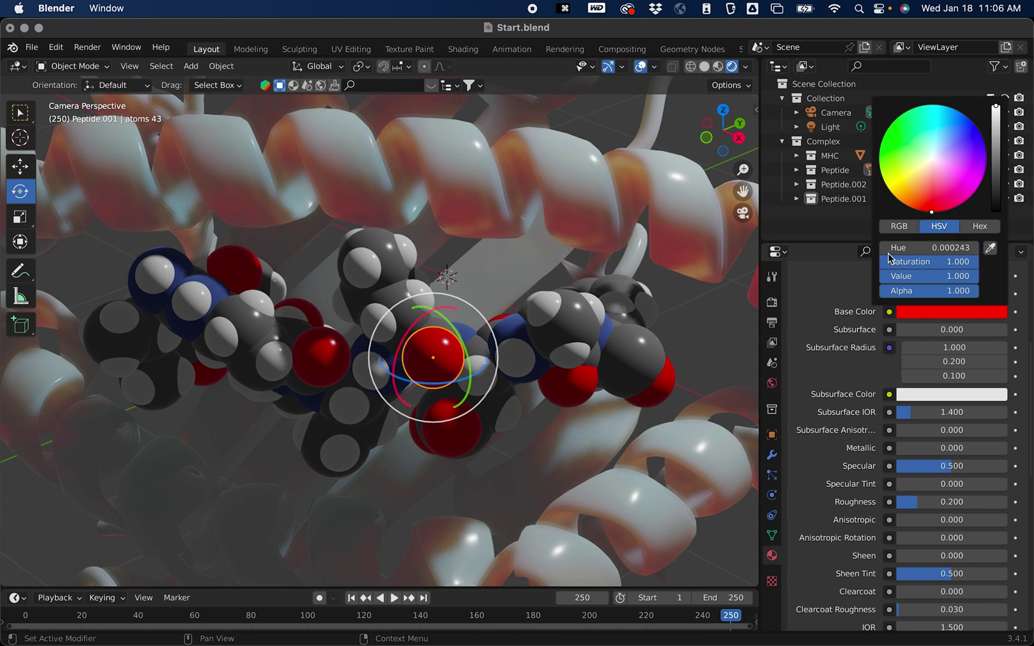
pyautogui.hotkey('alt', 'a')
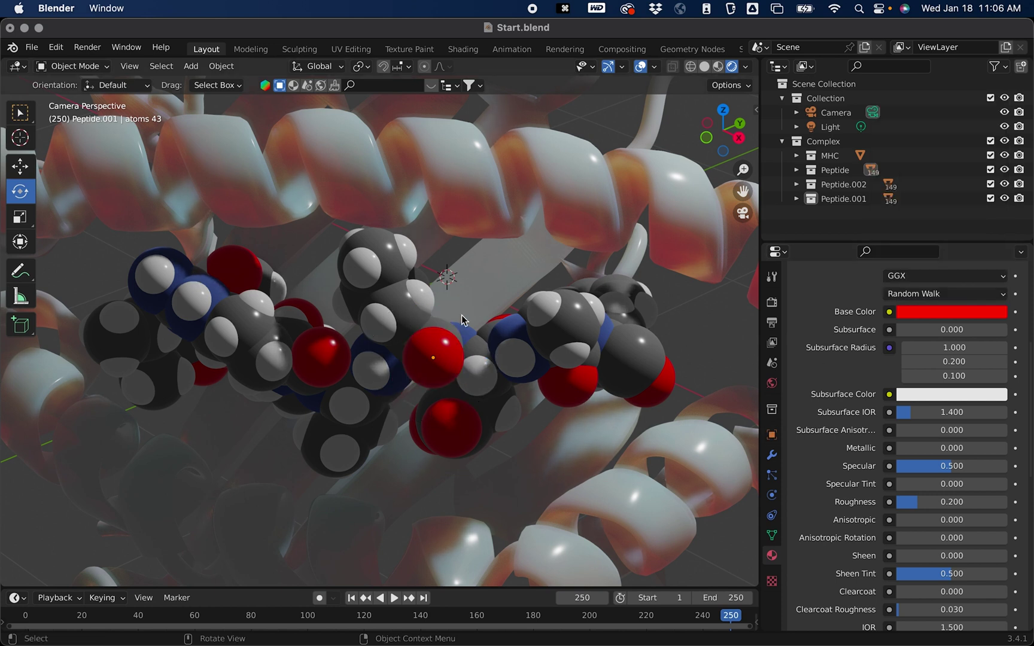
# Give the nitrogen atoms saturated blue (Hue 0.667, Saturation 1), Metallic 0 and Roughness 0.2
pyautogui.click(510, 325)
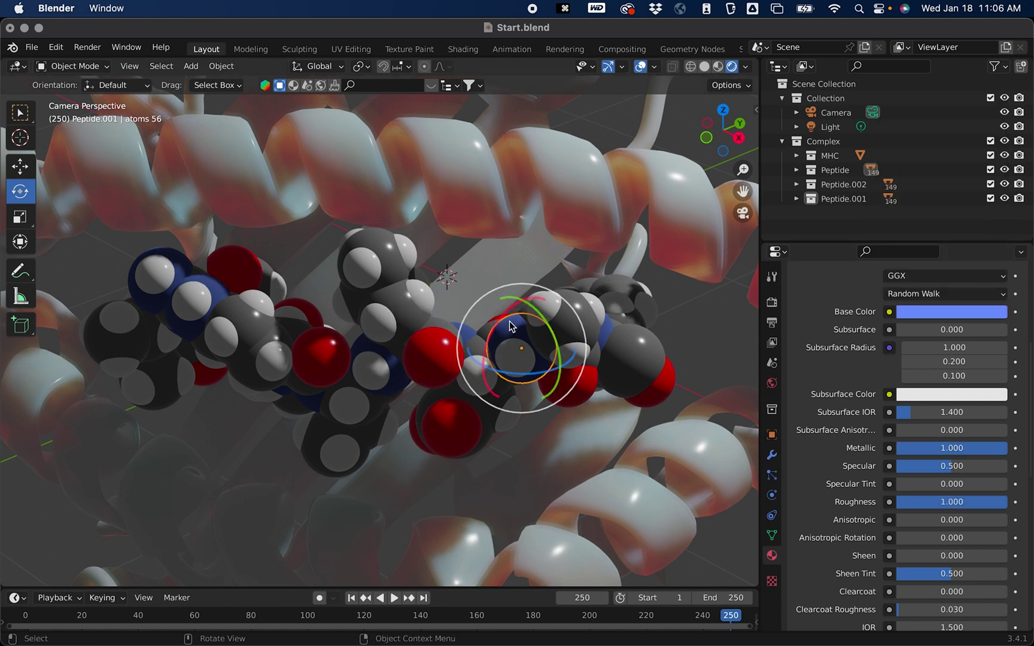
pyautogui.click(957, 317)
pyautogui.moveTo(953, 148); pyautogui.dragTo(981, 131)
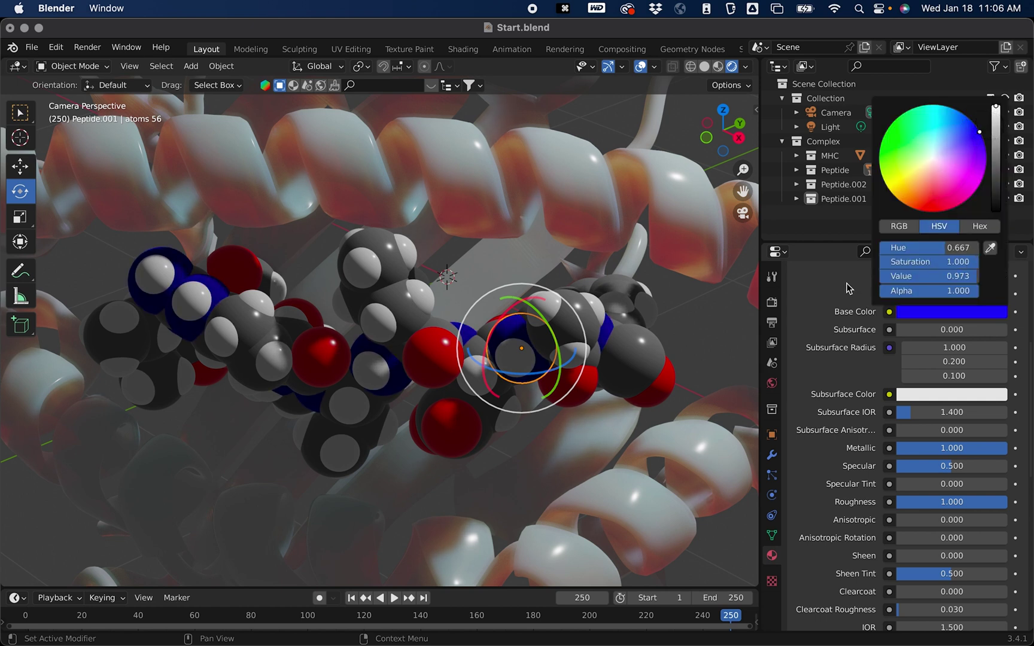
pyautogui.click(919, 448)
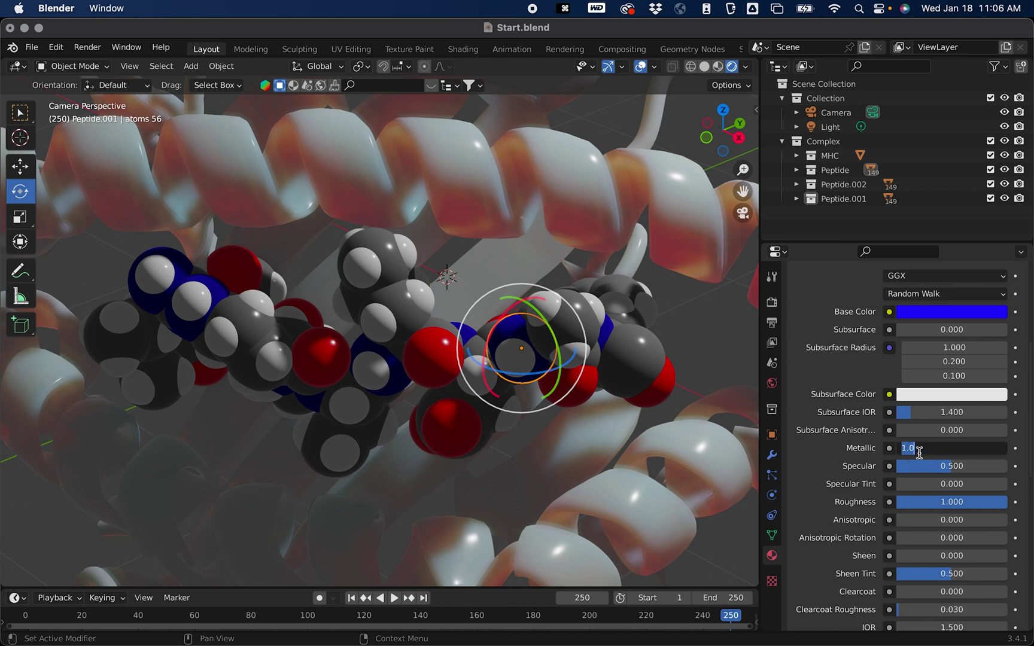
pyautogui.write('0')
pyautogui.press('Return')
pyautogui.scroll(-3, 934, 482)
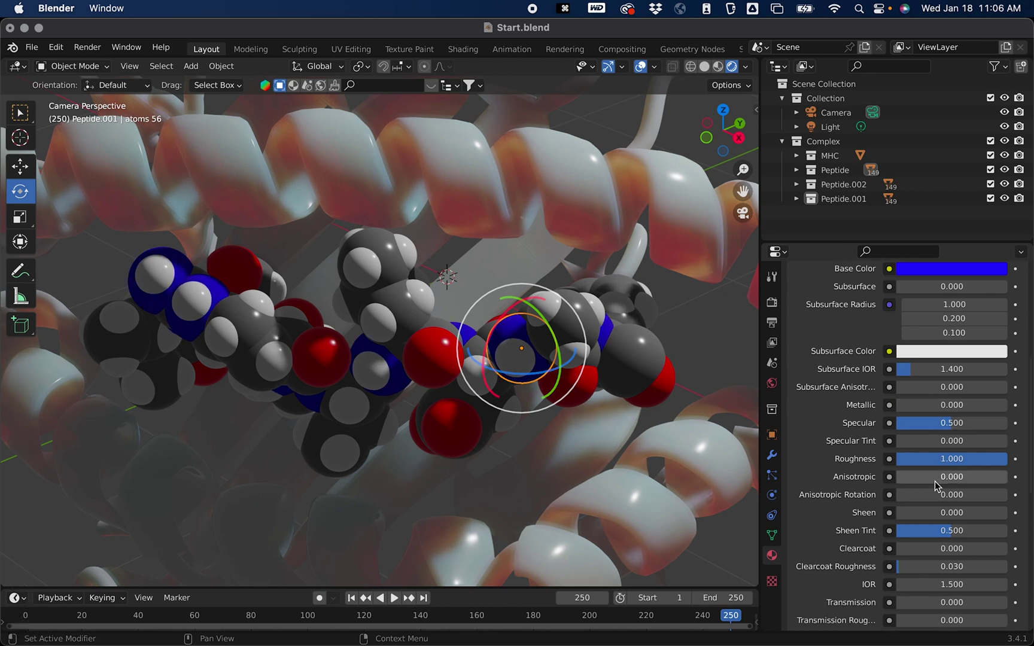
pyautogui.click(918, 457)
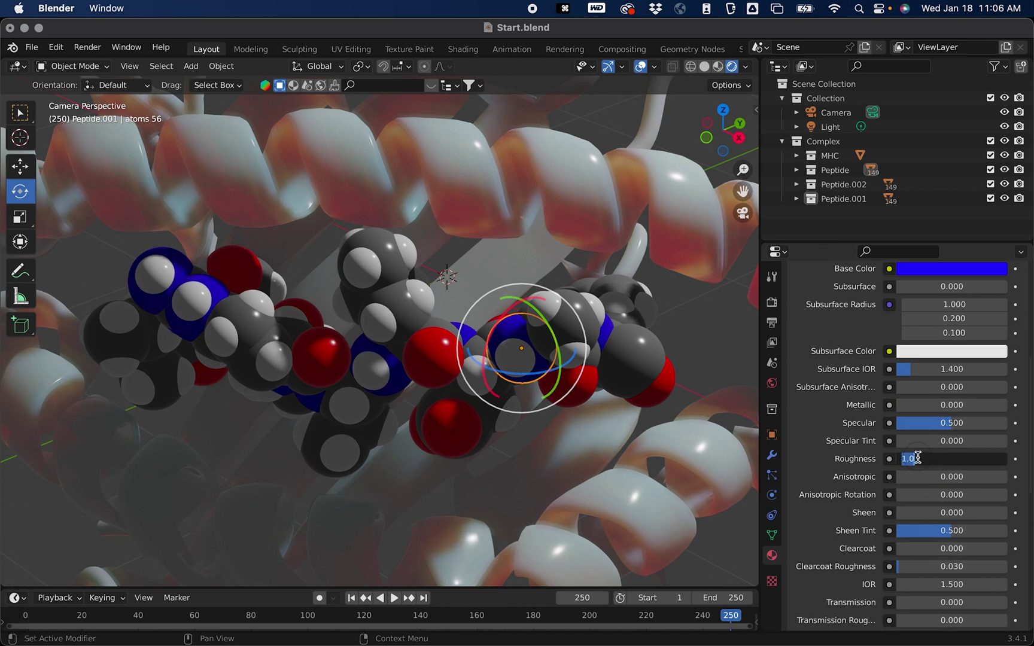
pyautogui.write('.2')
pyautogui.press('Return')
# Zoom out to frame the whole complex and save it to Start.blend
pyautogui.scroll(-5, 524, 339)
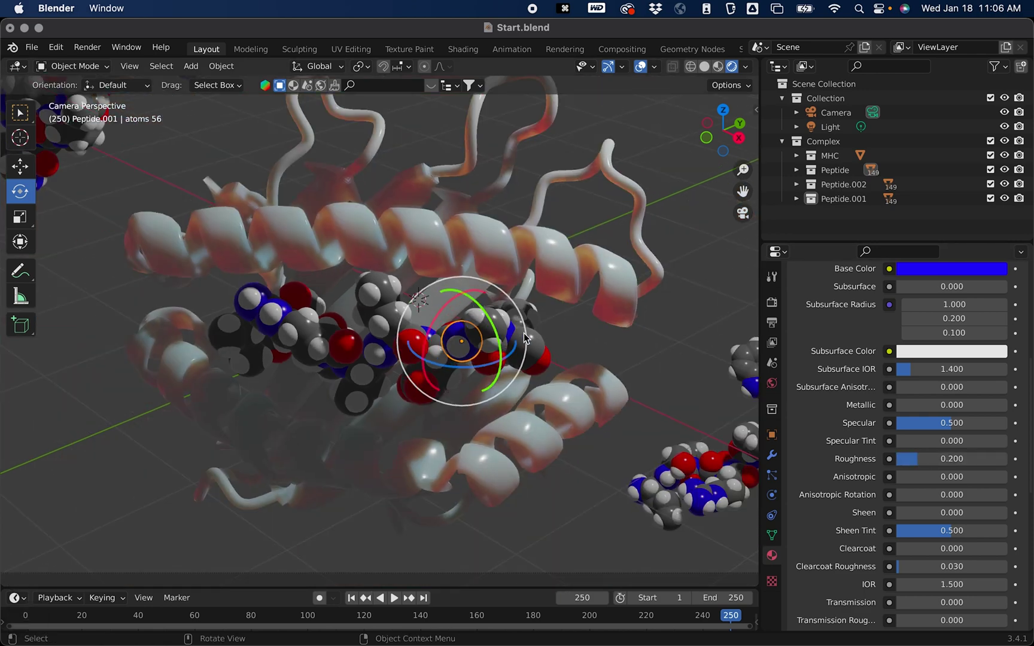
pyautogui.scroll(-2, 524, 334)
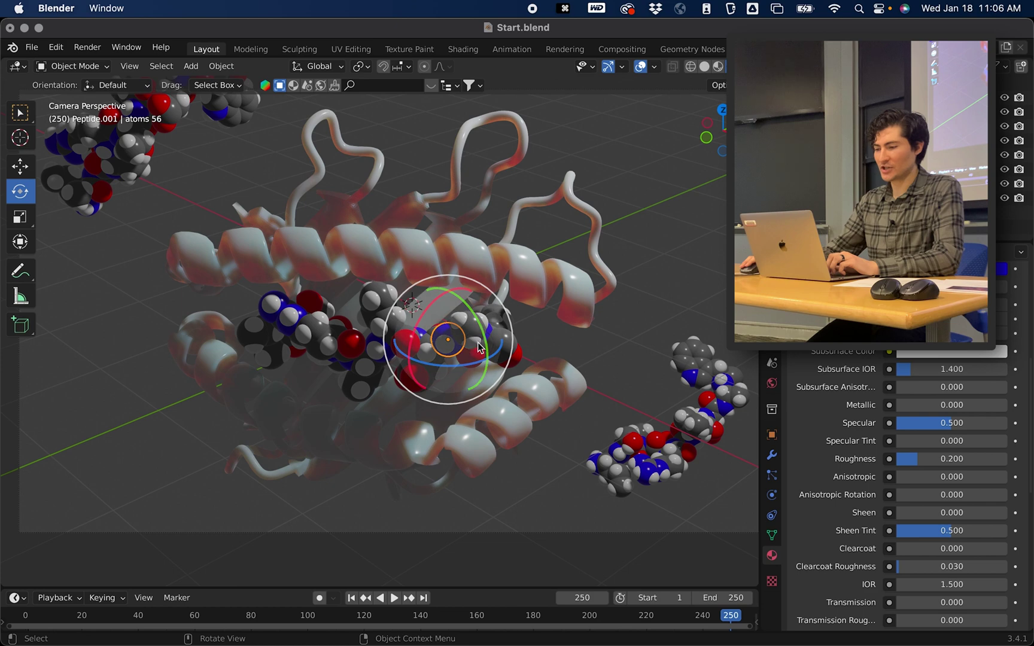
pyautogui.keyDown('shift'); pyautogui.scroll(3, 482, 359); pyautogui.keyUp('shift')
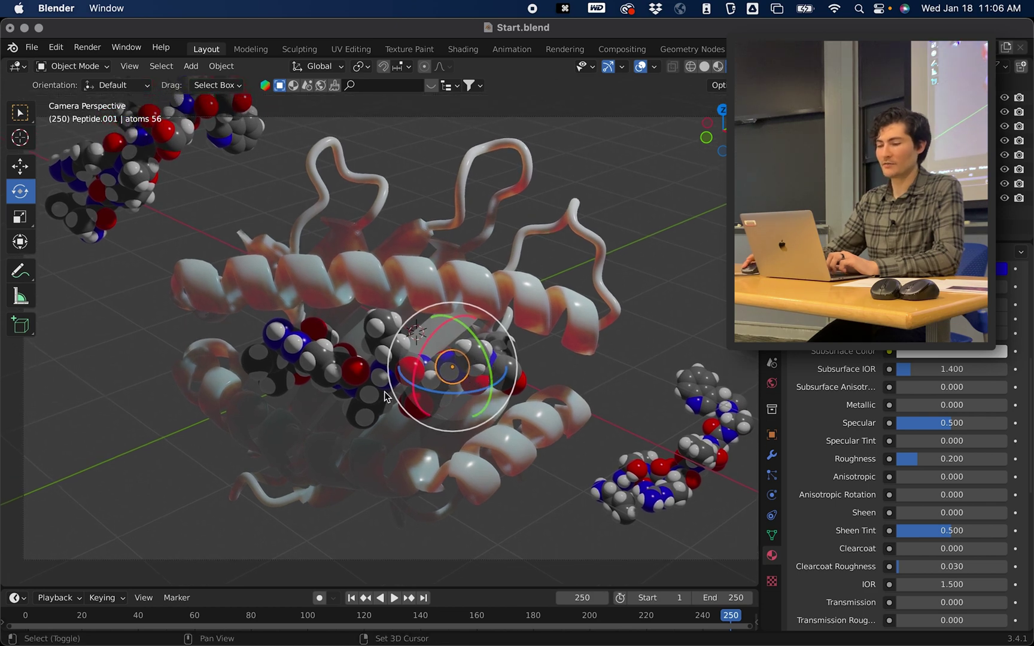
pyautogui.scroll(-1, 177, 323)
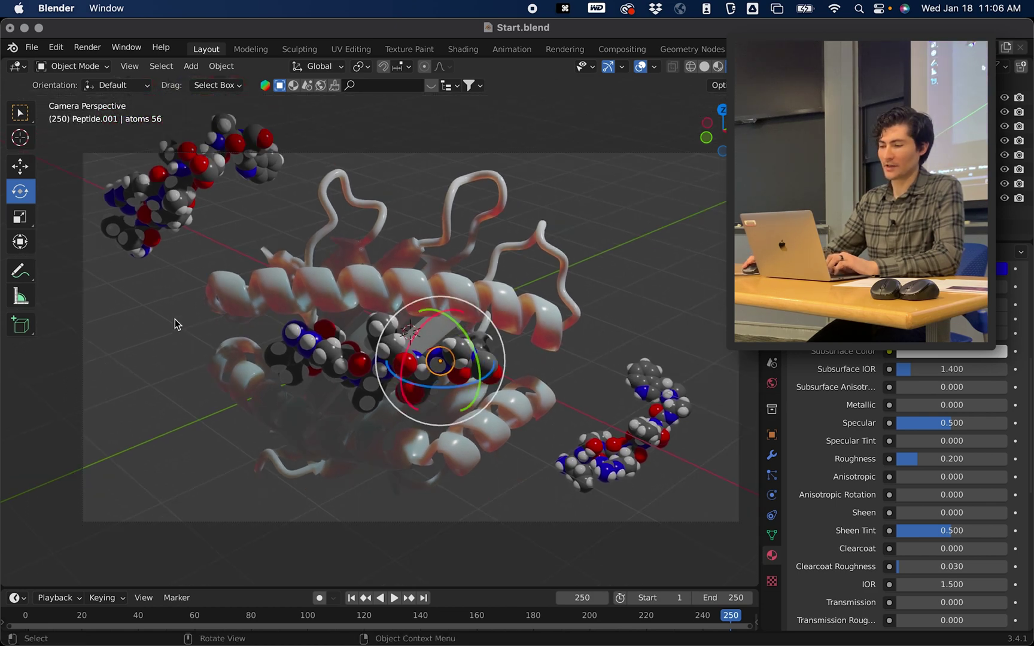
pyautogui.click(32, 46)
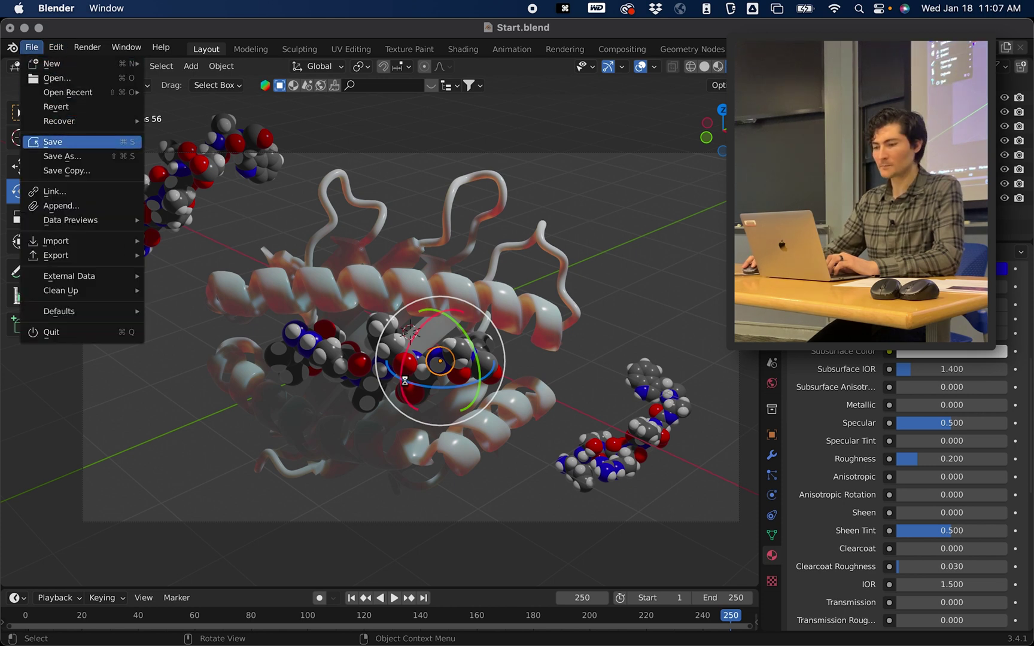
pyautogui.click(63, 141)
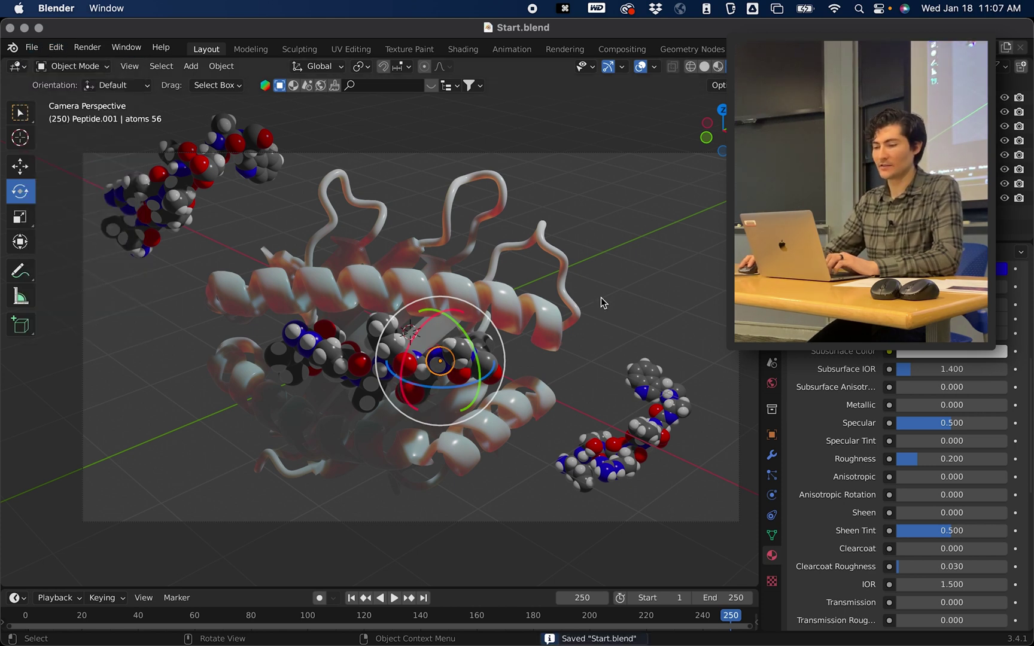